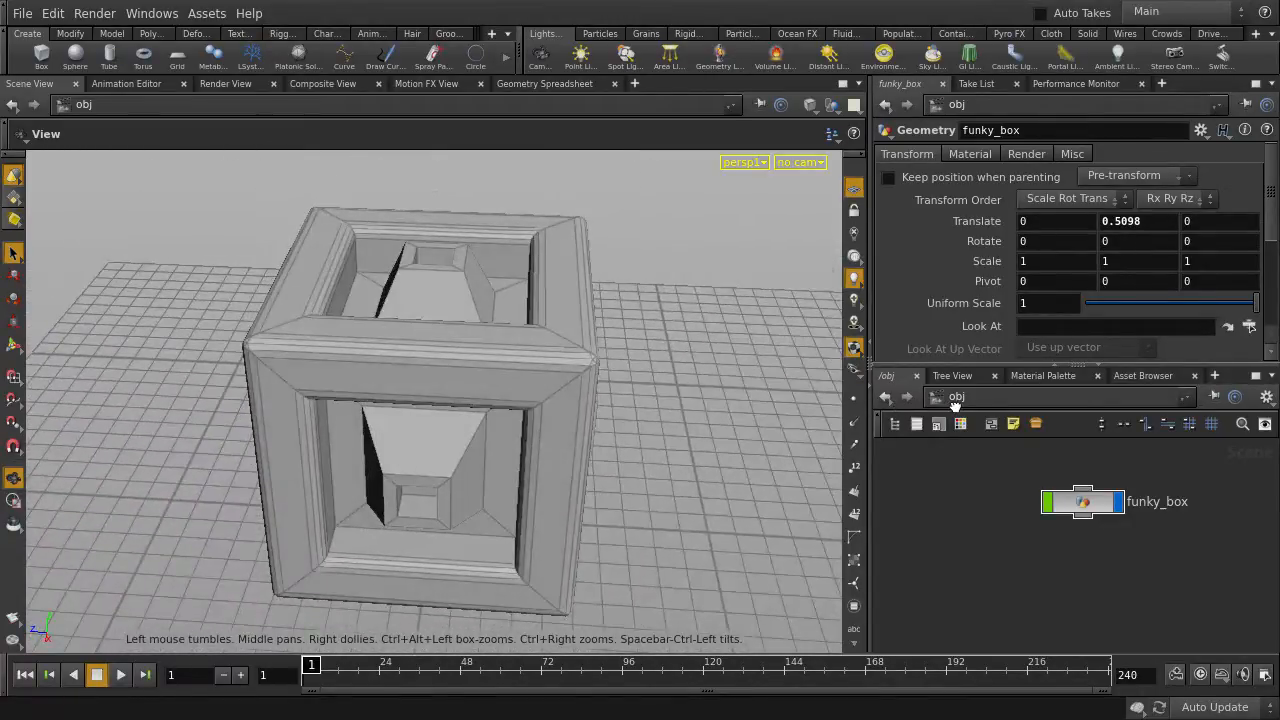
Set the viewport shading to Smooth Shaded and view the box from another corner
key(s)
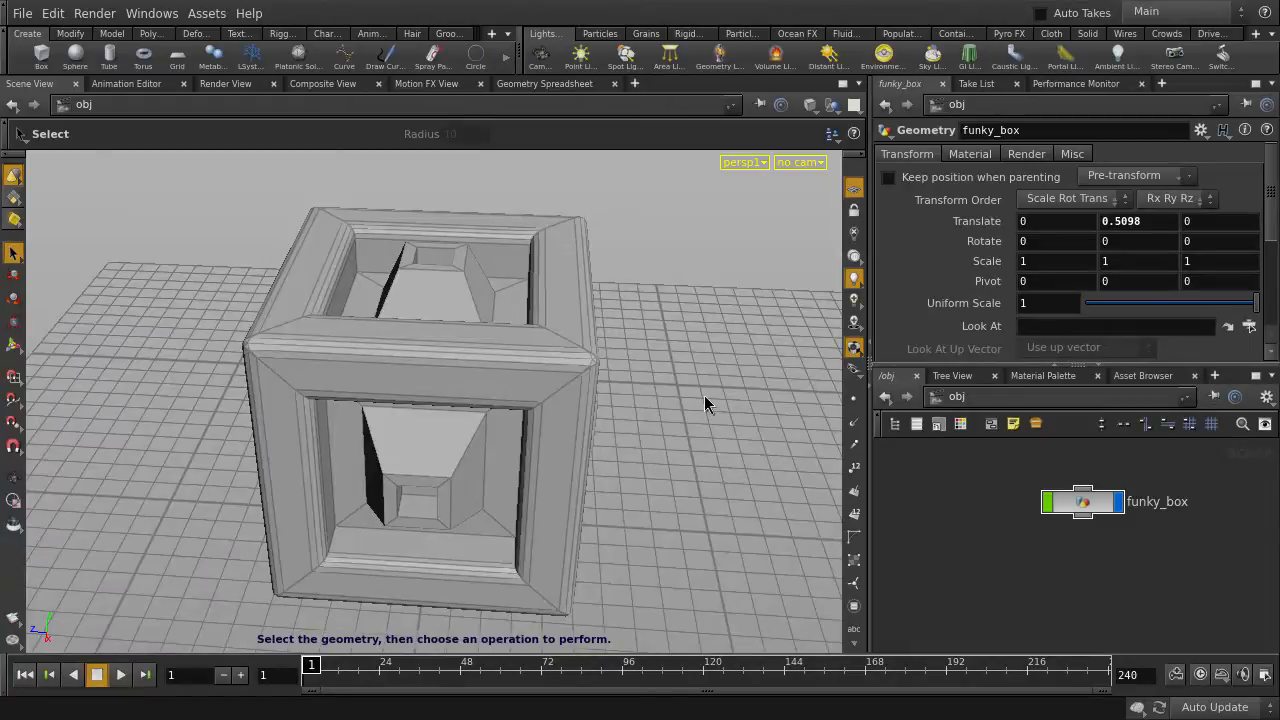
click(812, 106)
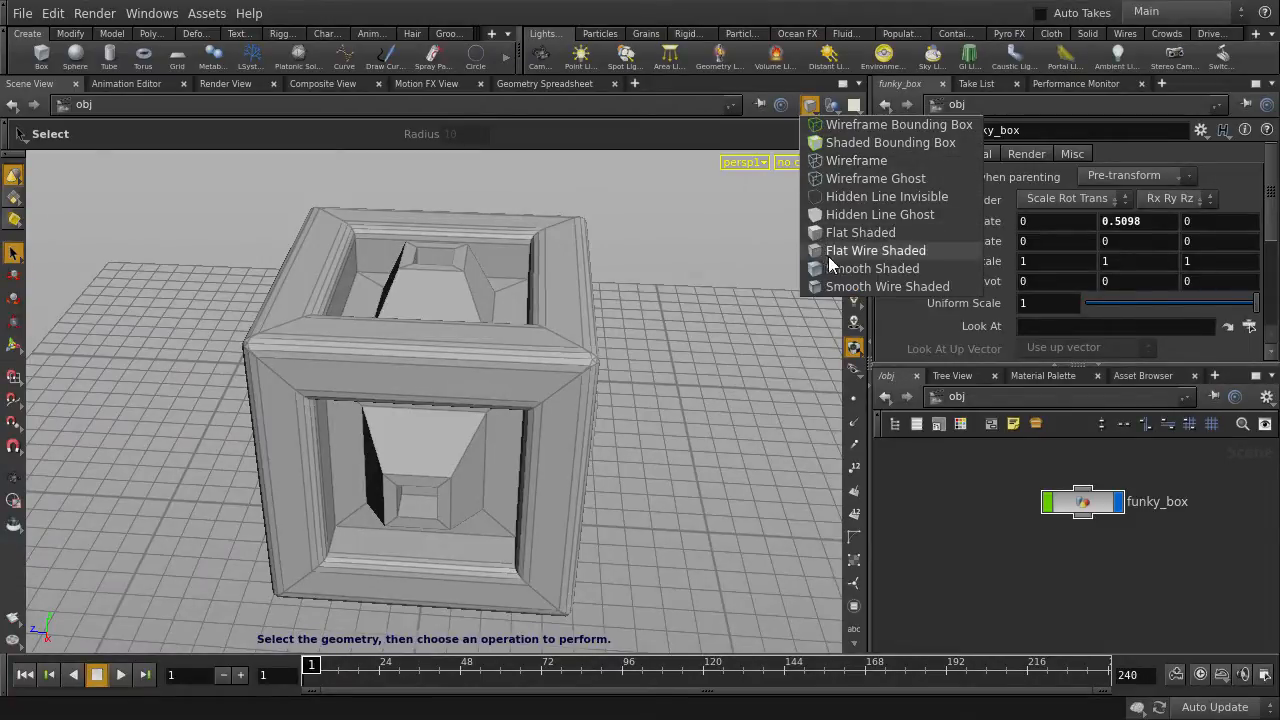
click(934, 269)
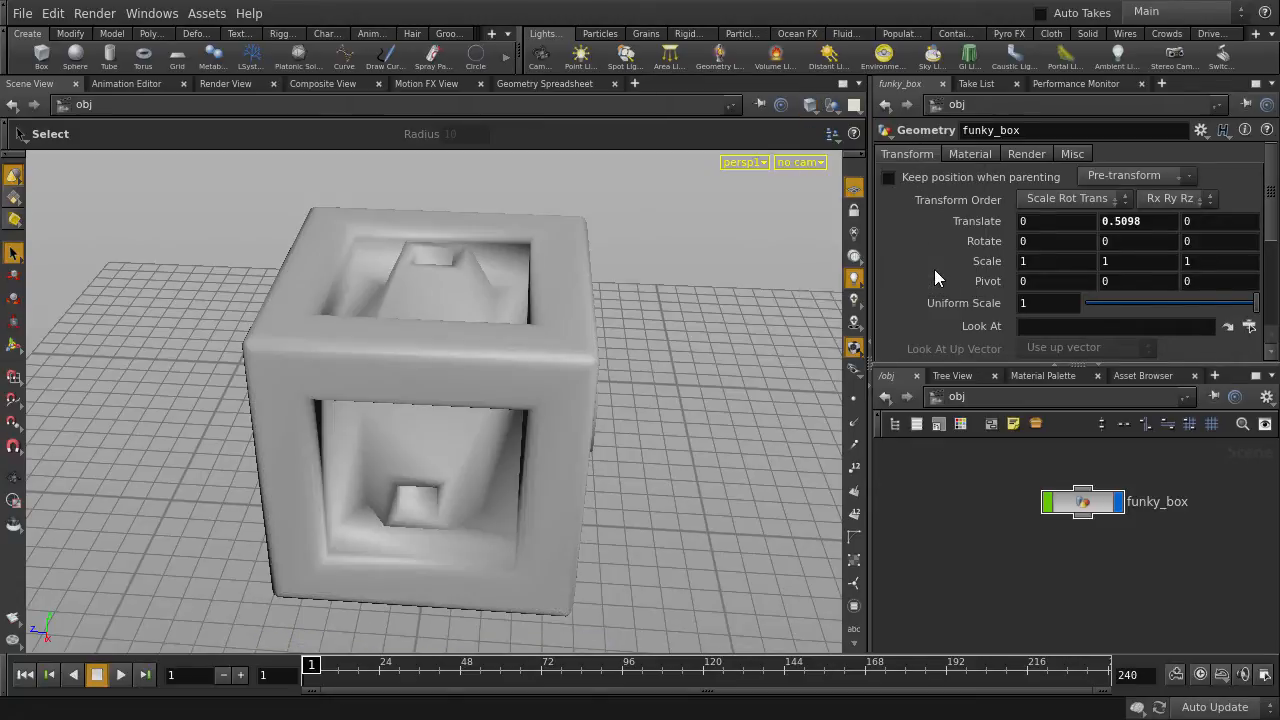
key(Escape)
drag(194, 337, 812, 360)
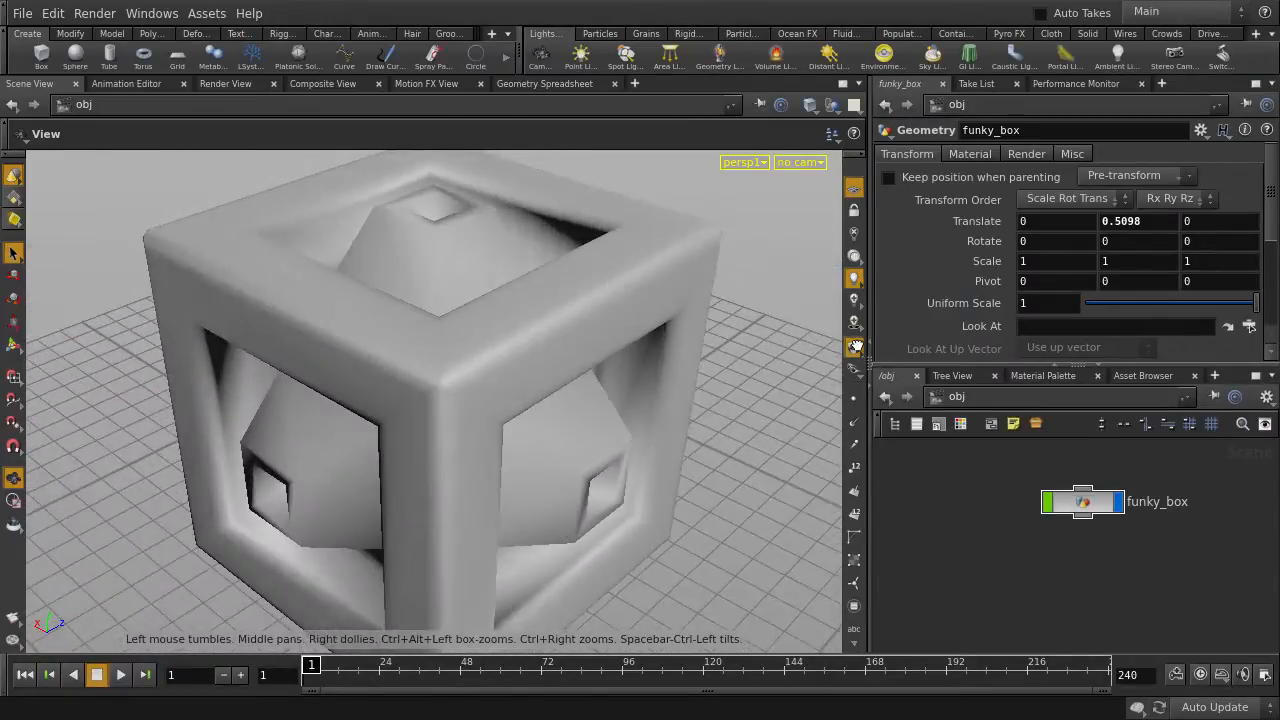
Toggle the box's viewport display to wireframe and back to shaded
key(Escape)
key(w)
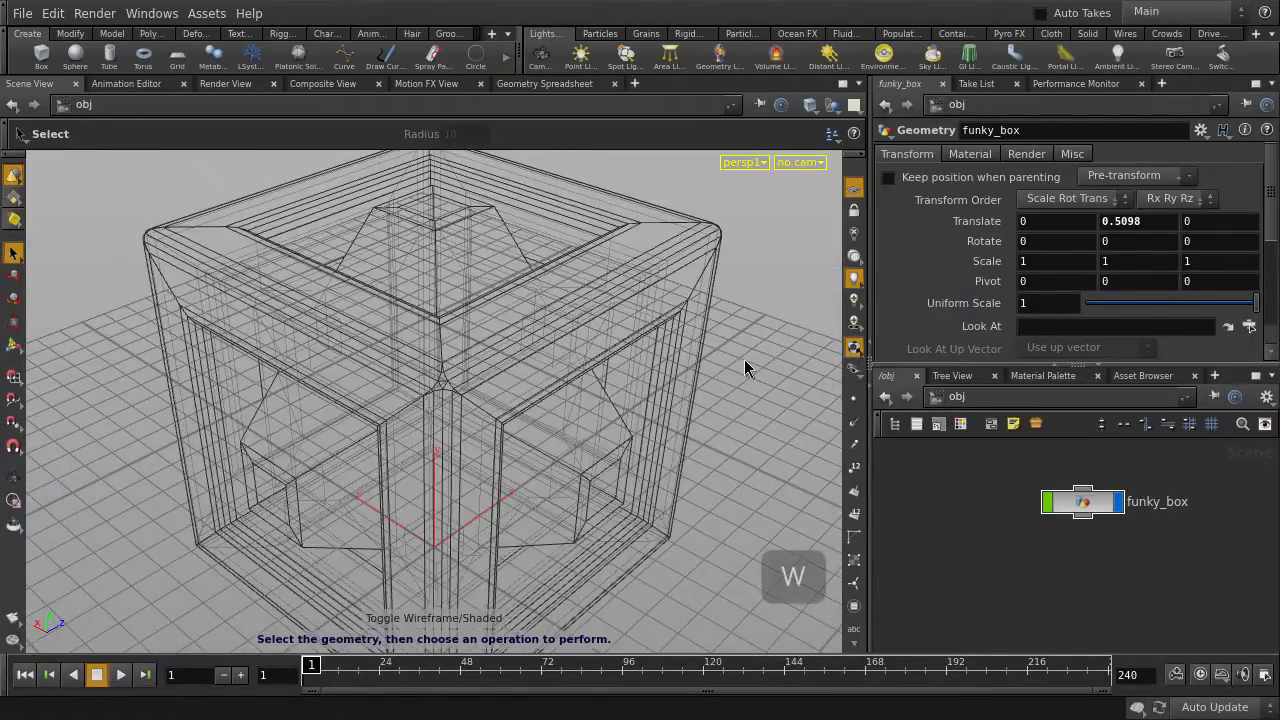
key(w)
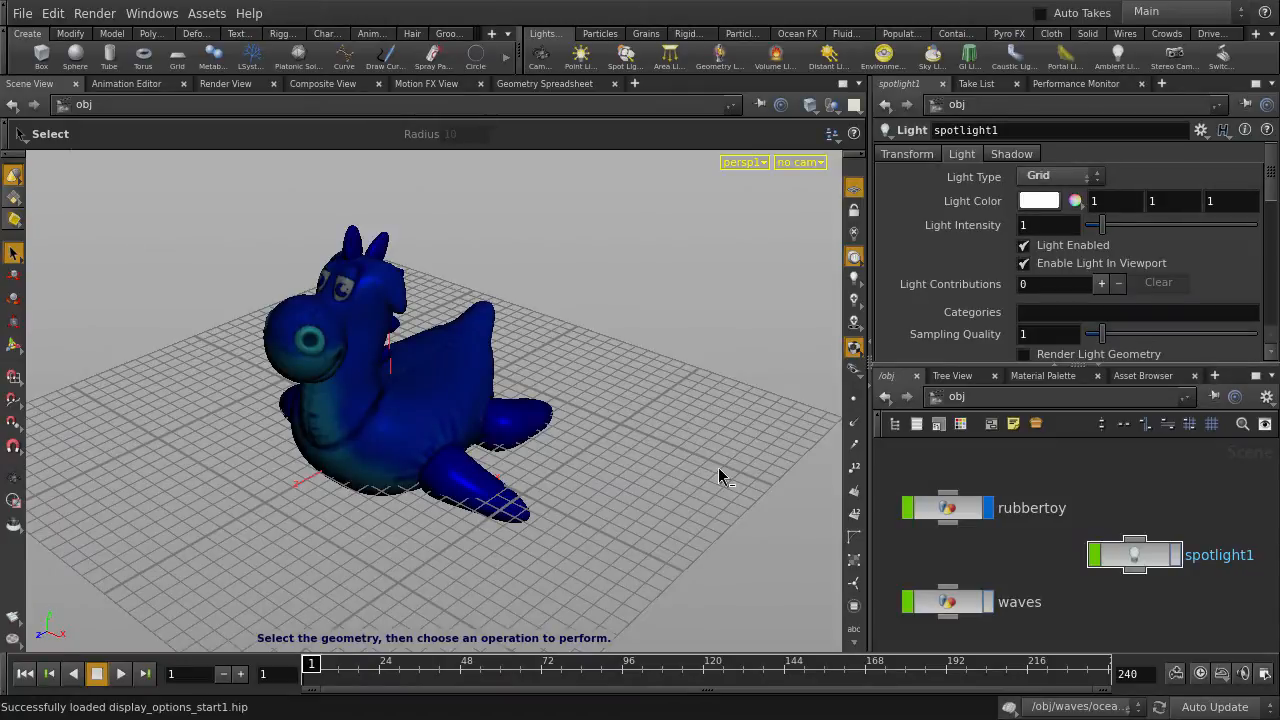
Hide the reference grid, and toggle the display of the rubbertoy object off and on
click(853, 191)
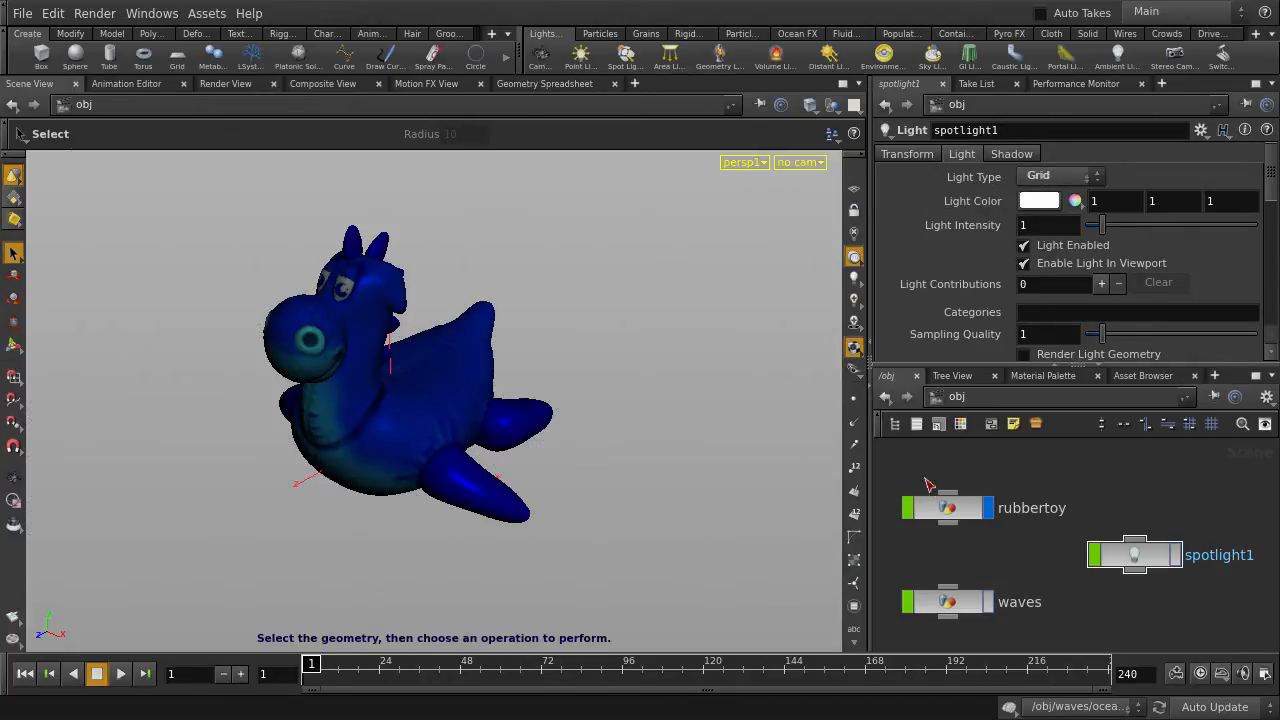
click(968, 509)
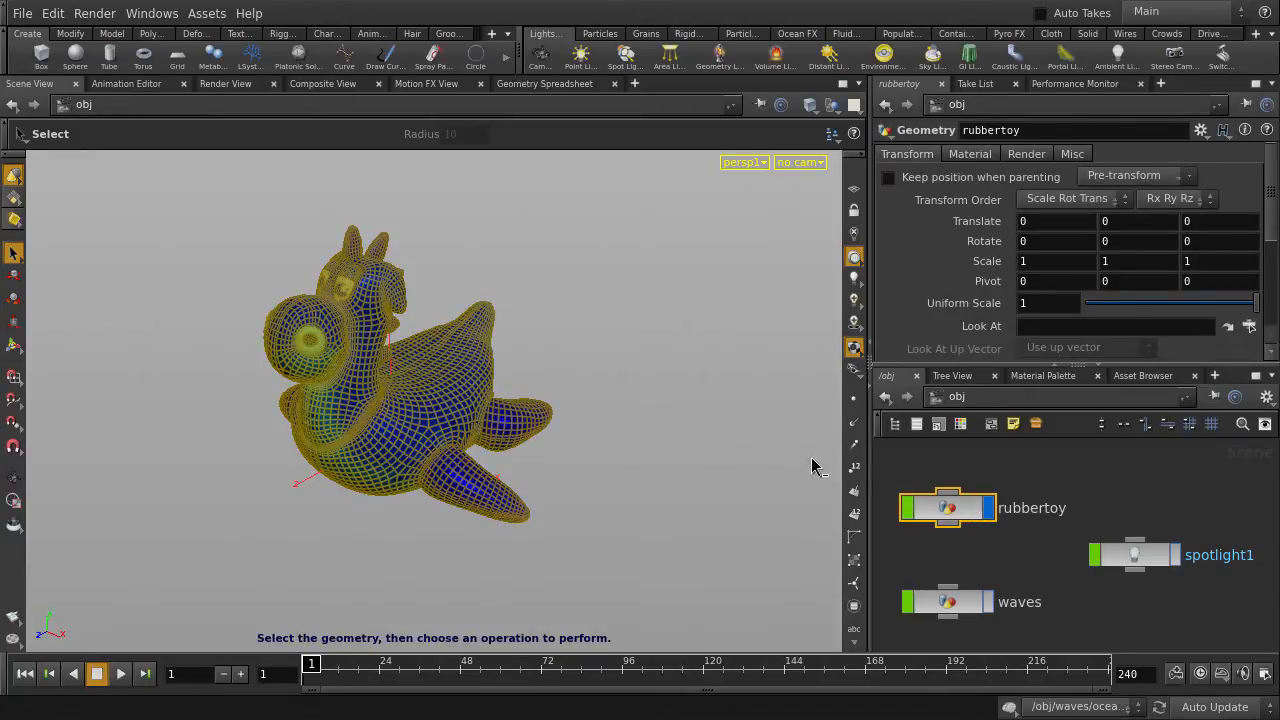
click(990, 513)
click(990, 513)
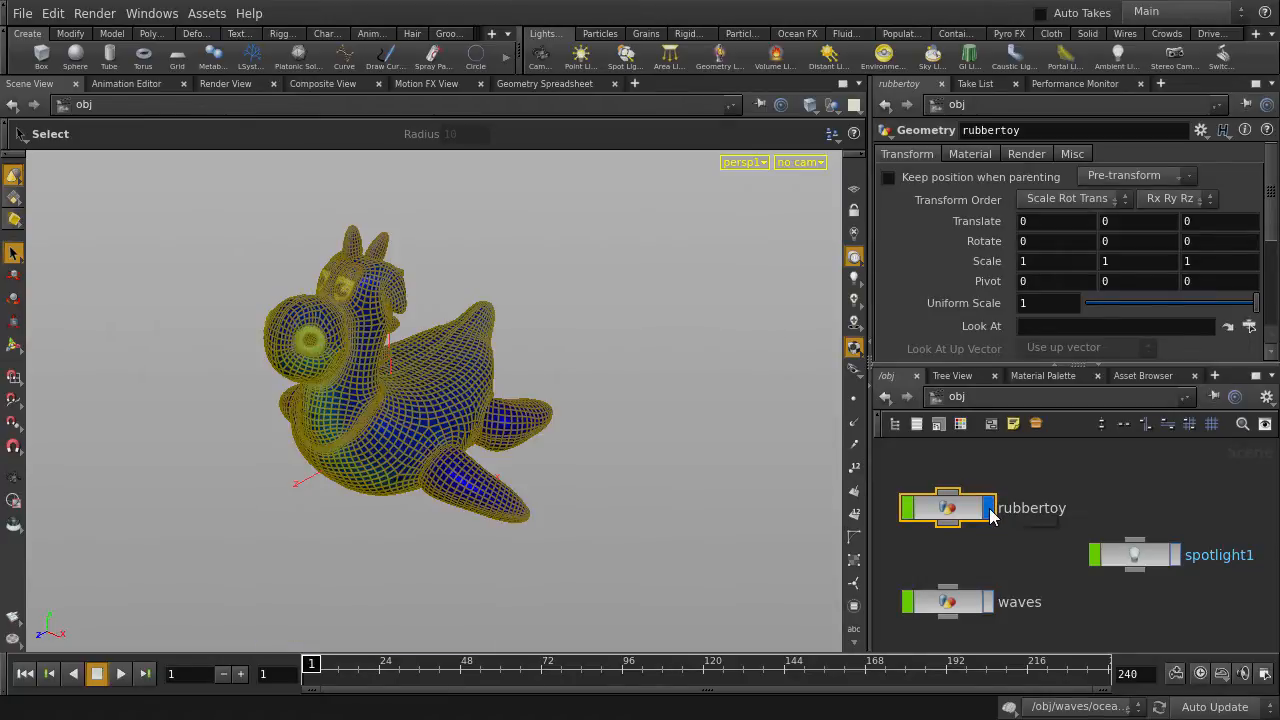
click(1001, 558)
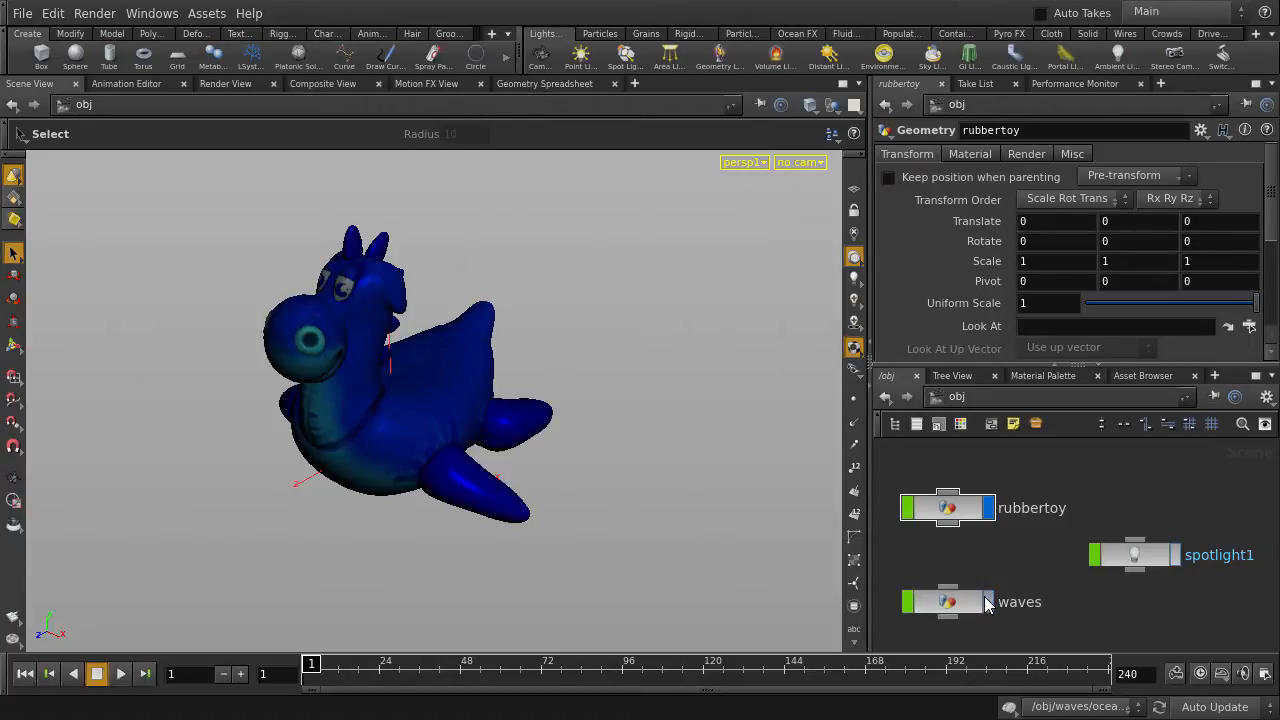
Display the waves object and enter its geometry network to view the ghosted rubbertoy among the waves
click(987, 603)
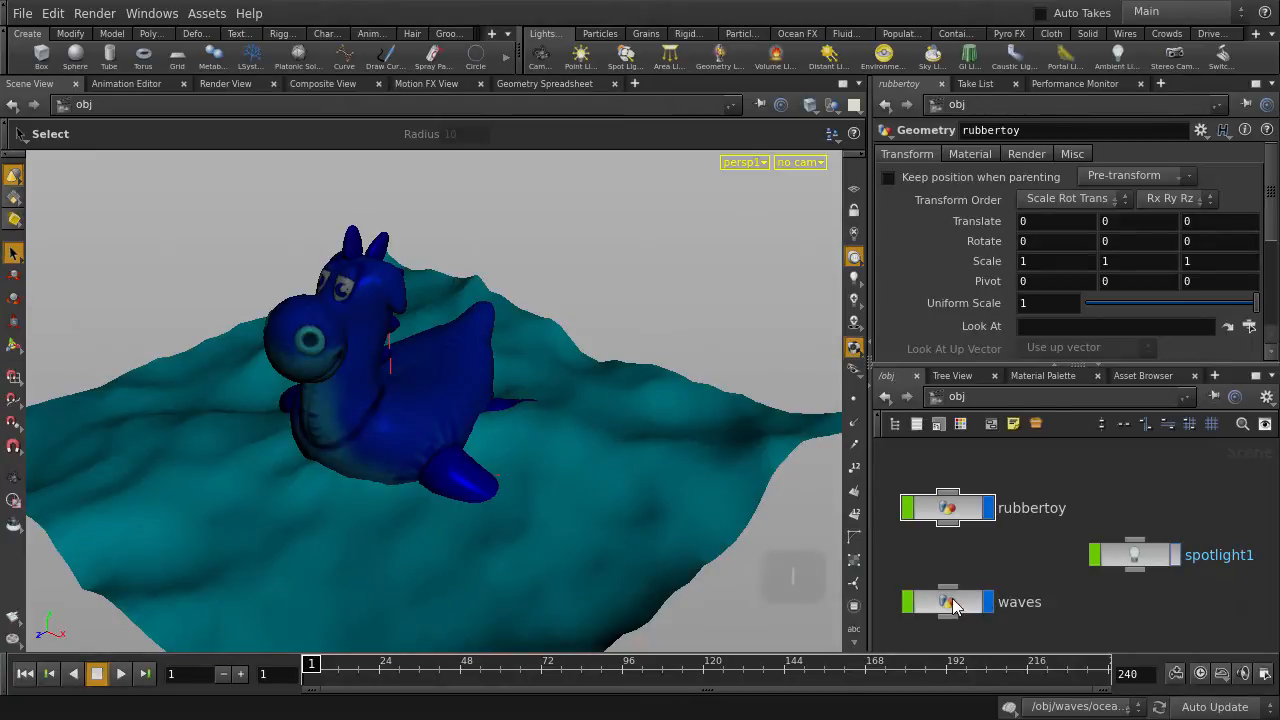
key(i)
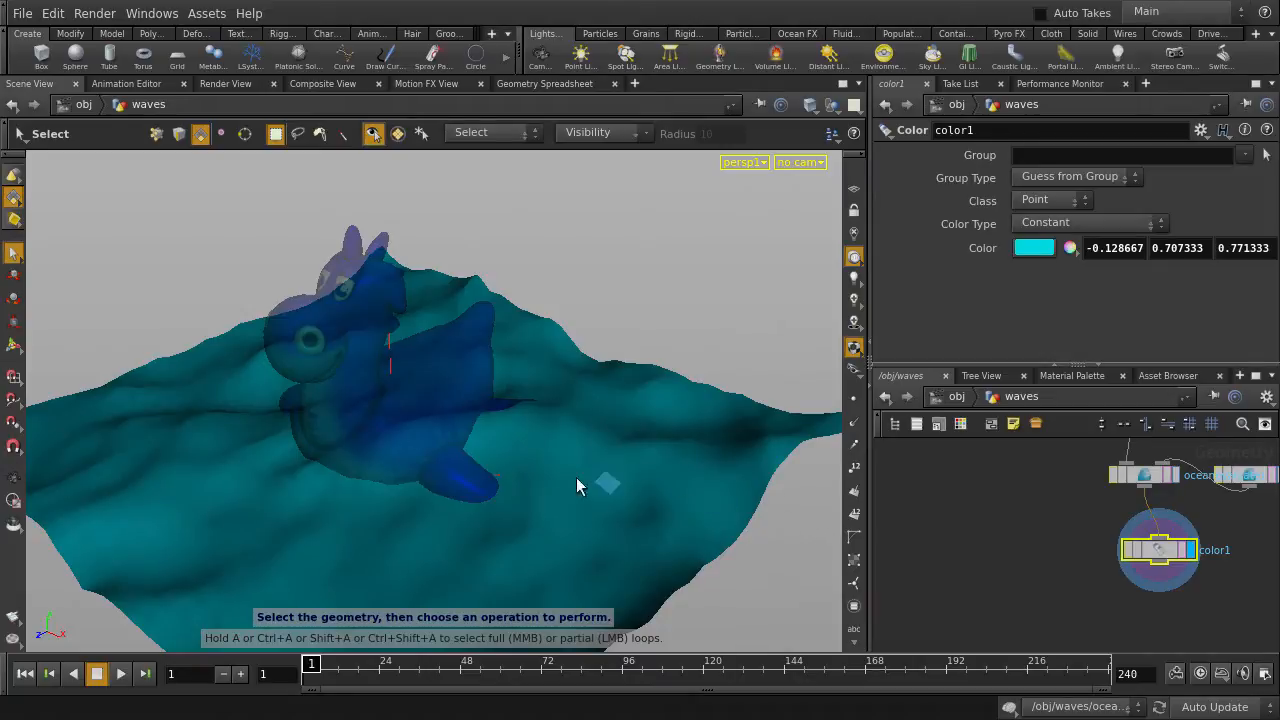
key(Escape)
drag(466, 509, 460, 491)
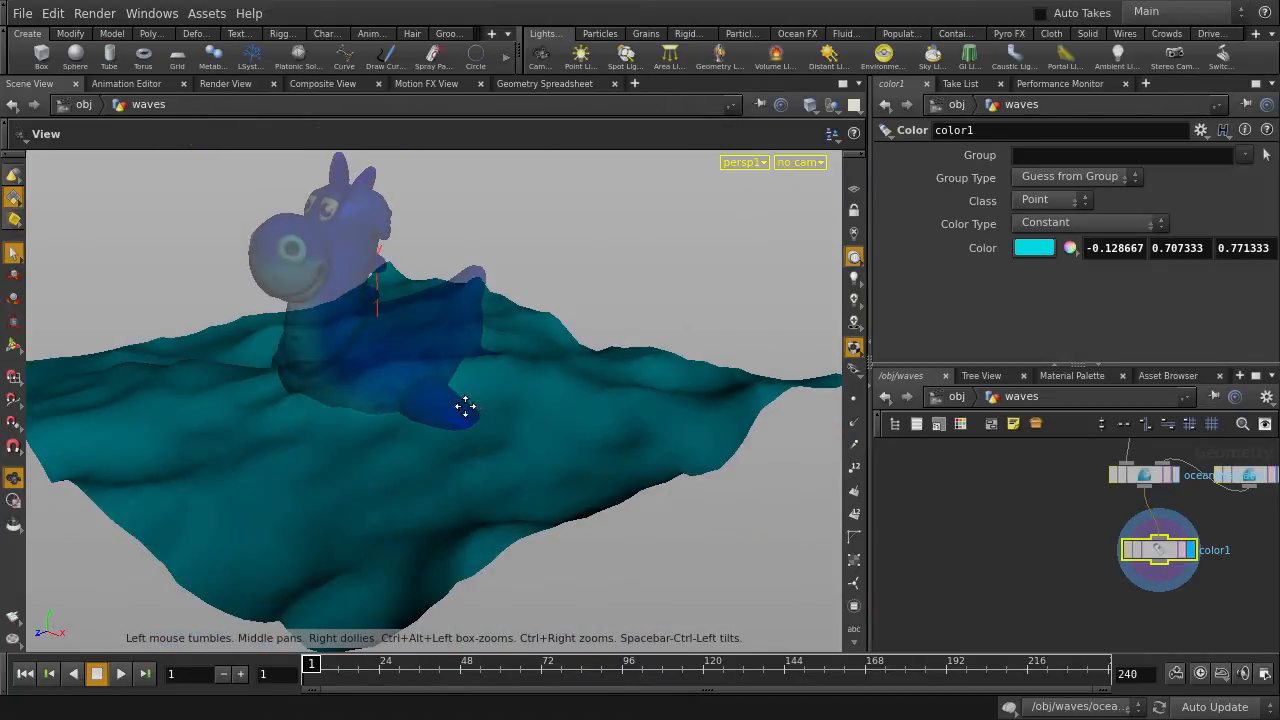
drag(465, 410, 484, 490)
right_drag(432, 466, 496, 463)
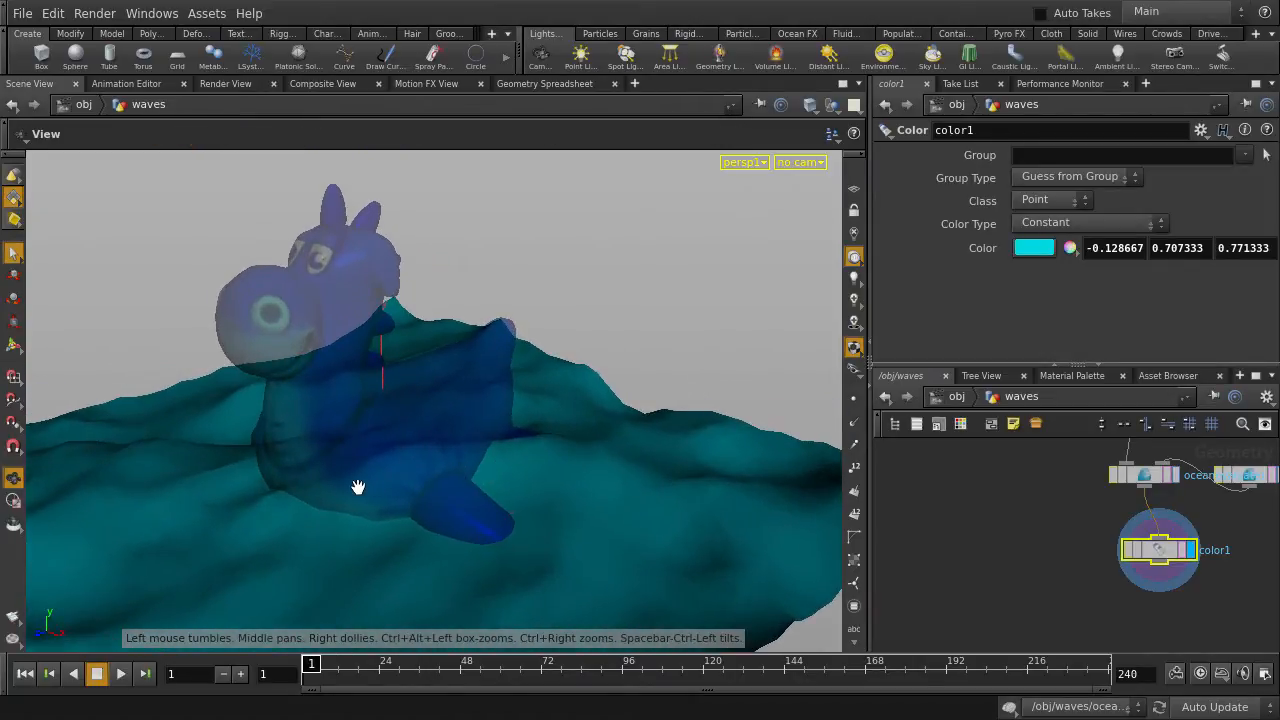
drag(357, 487, 314, 486)
key(s)
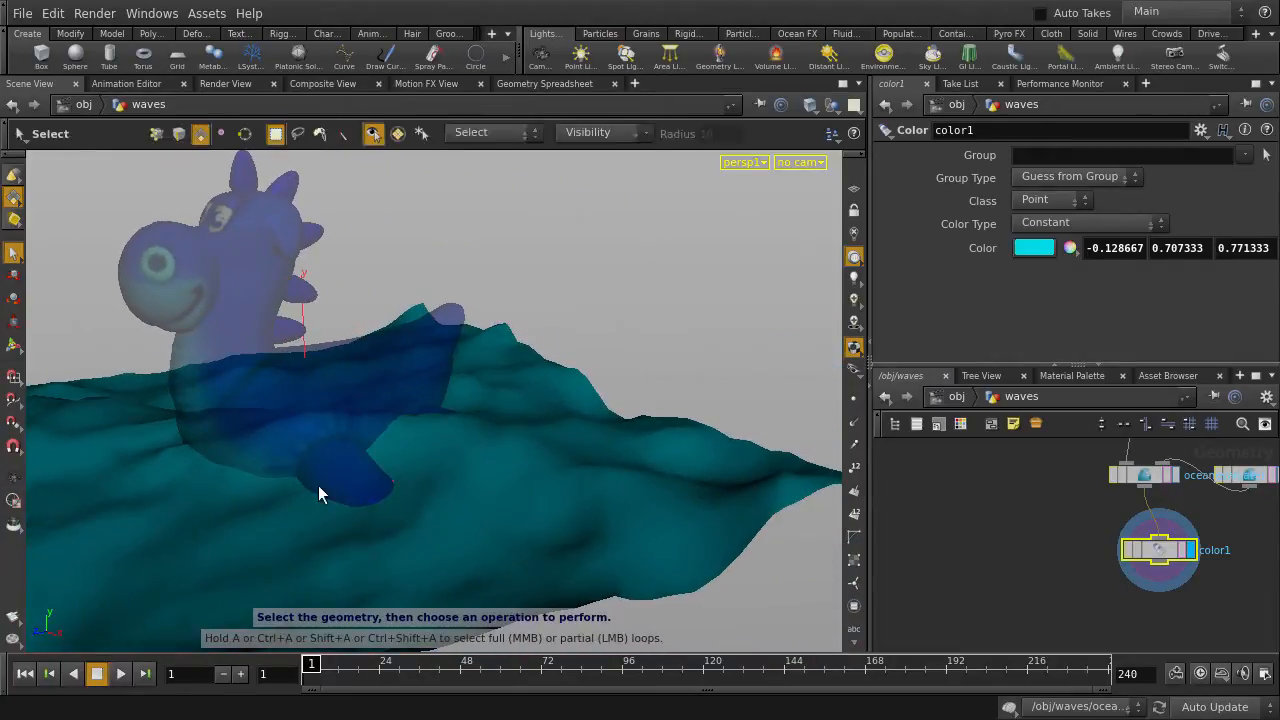
Set the viewport to Hide Other Objects while inside the waves network
click(831, 109)
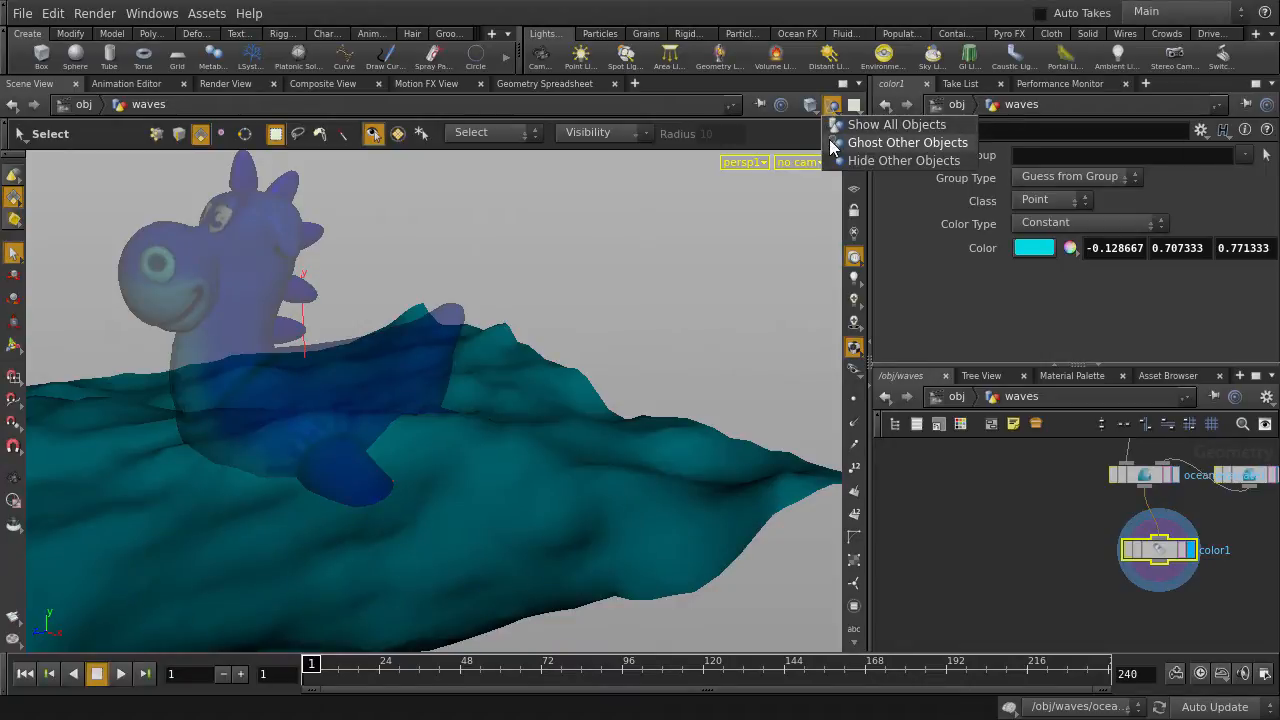
click(962, 160)
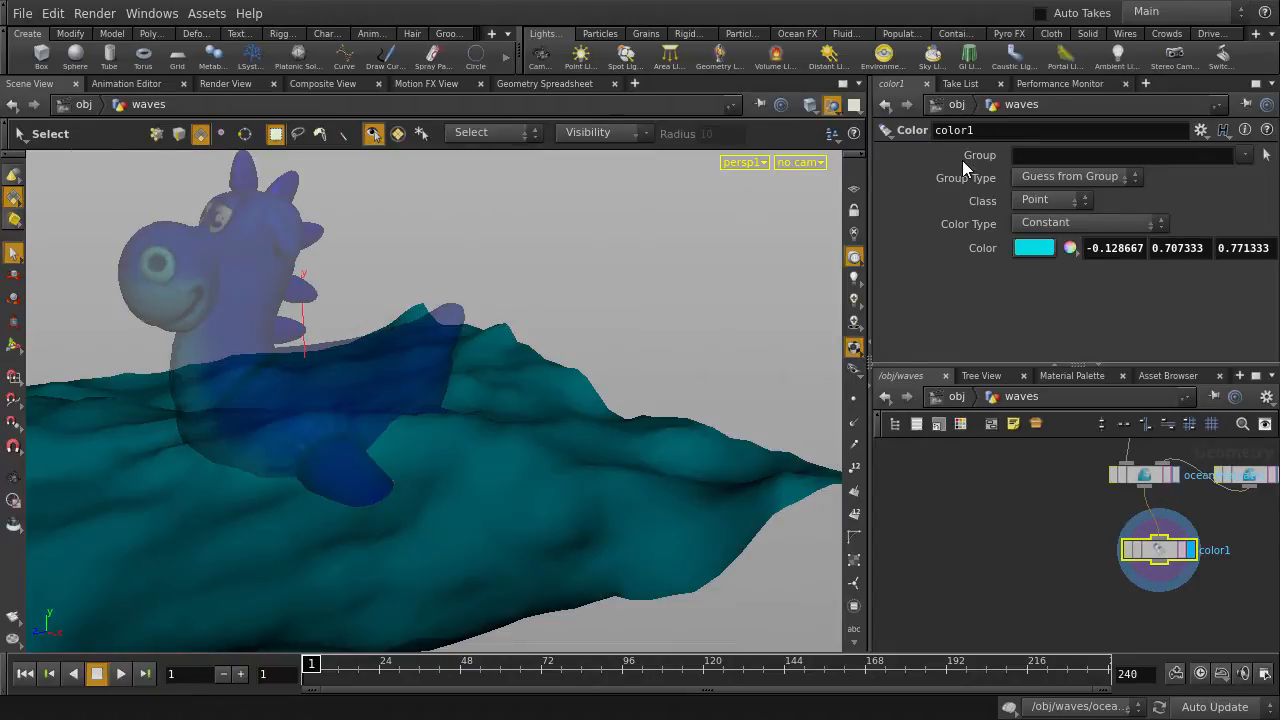
key(Escape)
drag(585, 323, 551, 360)
key(s)
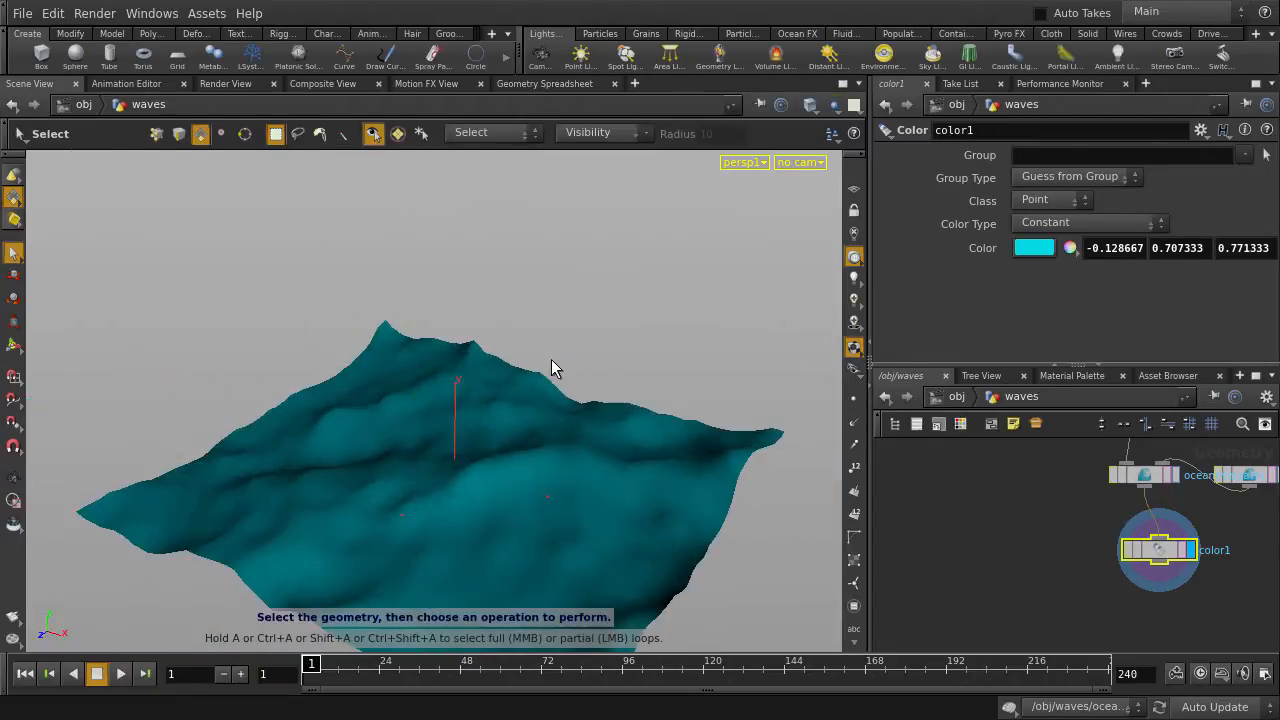
Set the viewport to Show All Objects and return to the object level
click(833, 105)
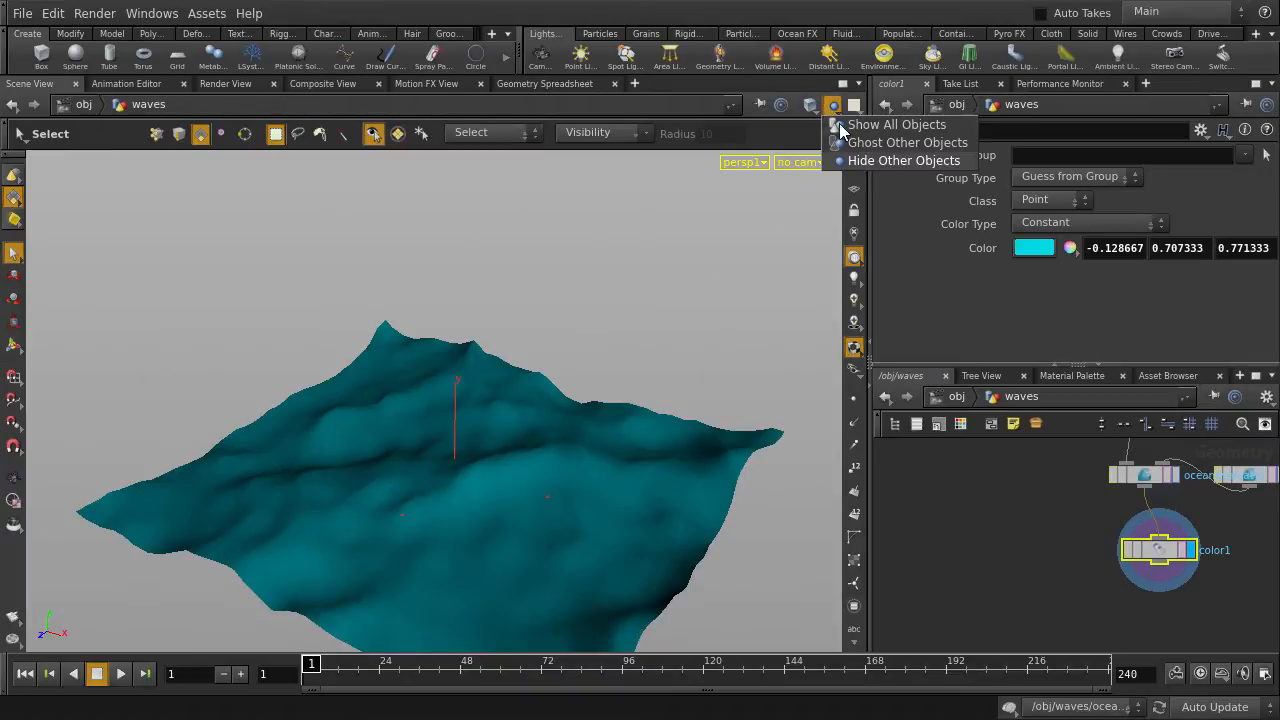
click(963, 123)
click(938, 526)
key(u)
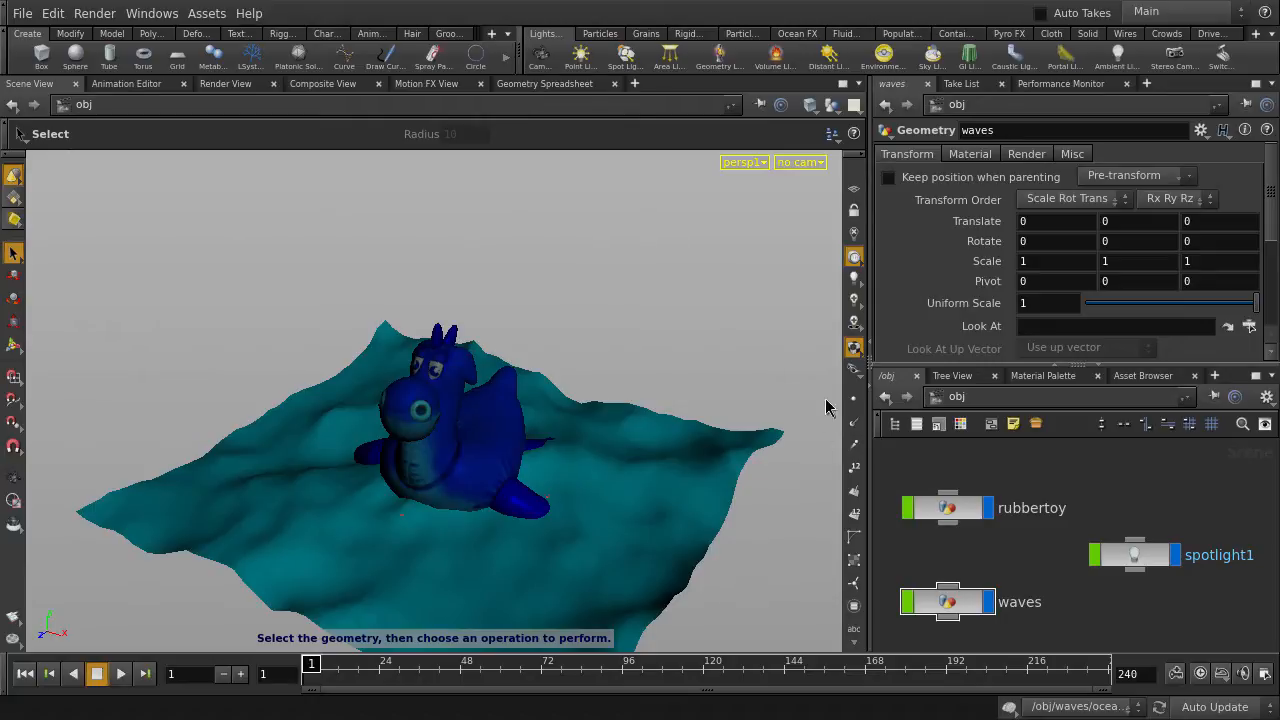
Enable high quality lighting with shadows in the viewport and view the scene from the front
click(854, 330)
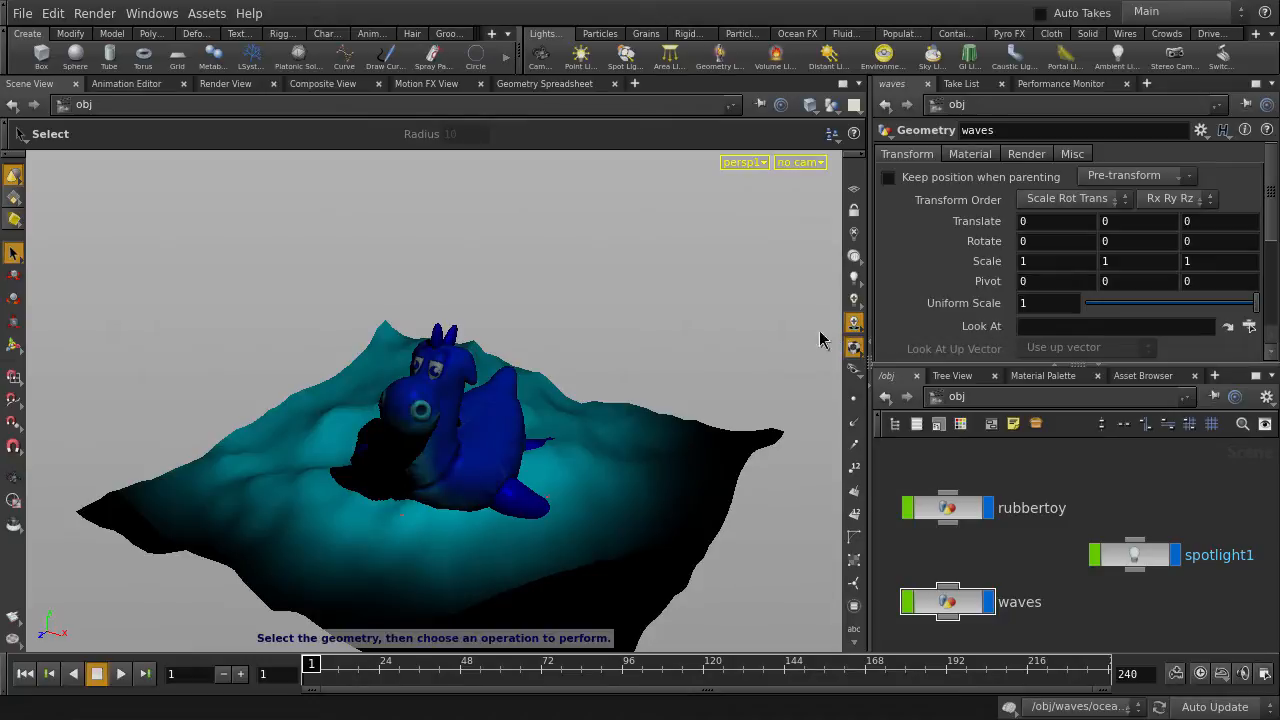
key(Escape)
drag(700, 343, 766, 523)
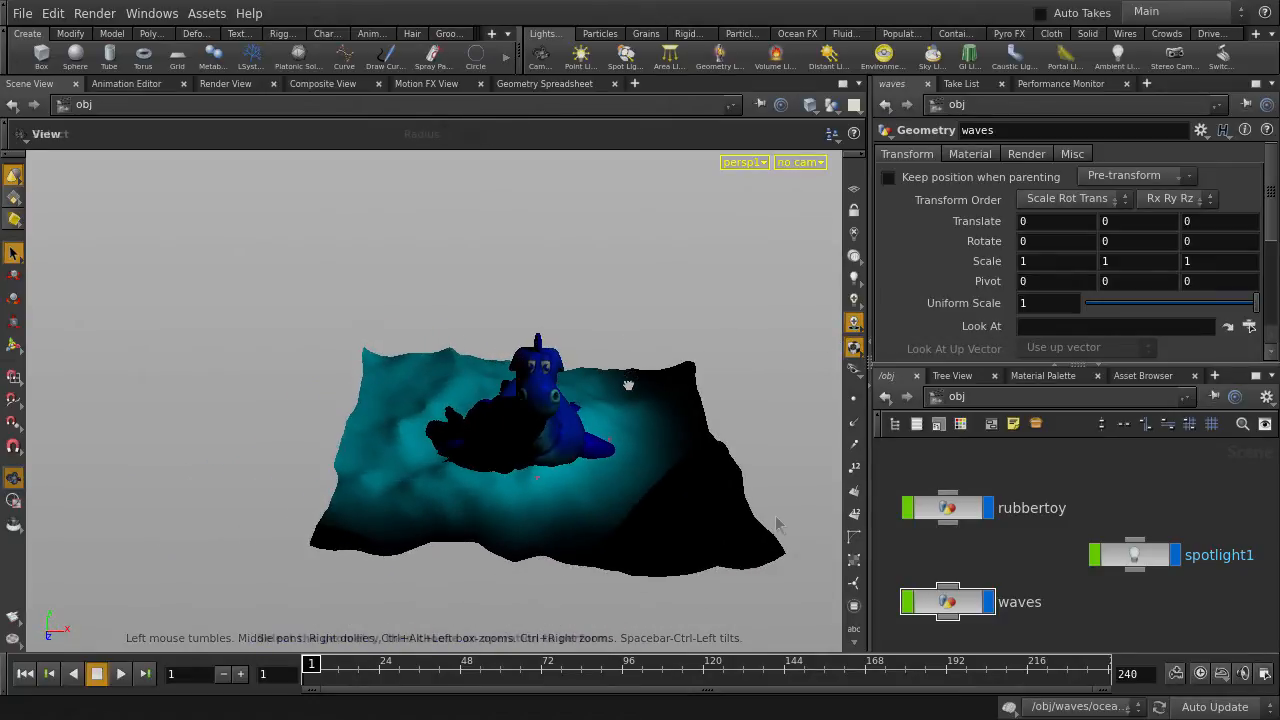
key(s)
Show the handles of spotlight1 and split the viewport into Two Views Side by Side
click(1128, 556)
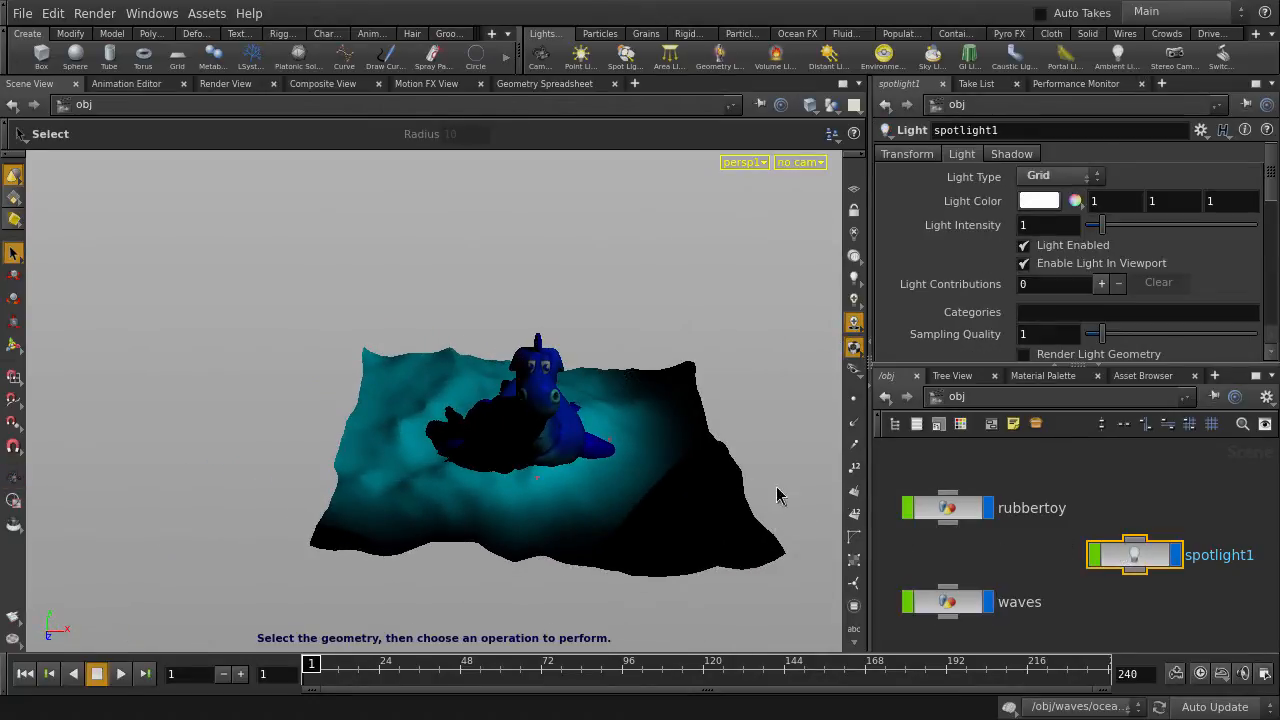
click(14, 344)
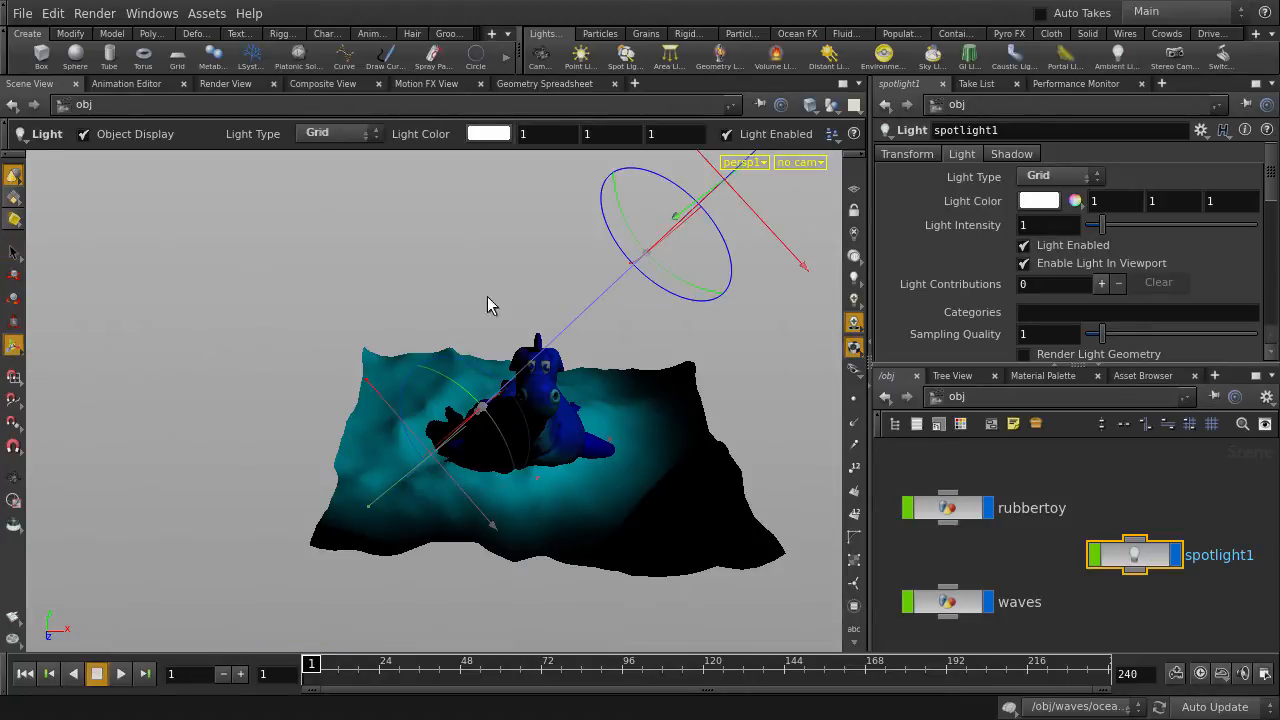
click(853, 106)
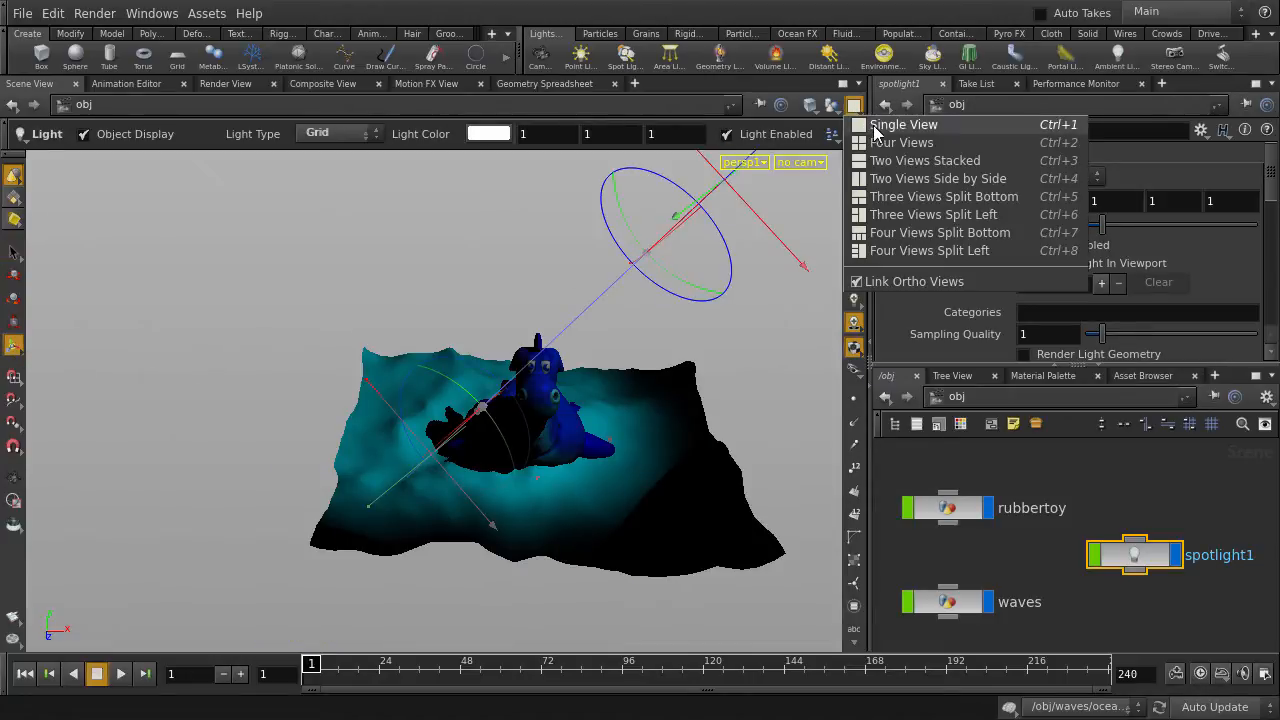
click(886, 186)
Raise spotlight1 in the right view and pull it far out in front of the rubbertoy
key(Escape)
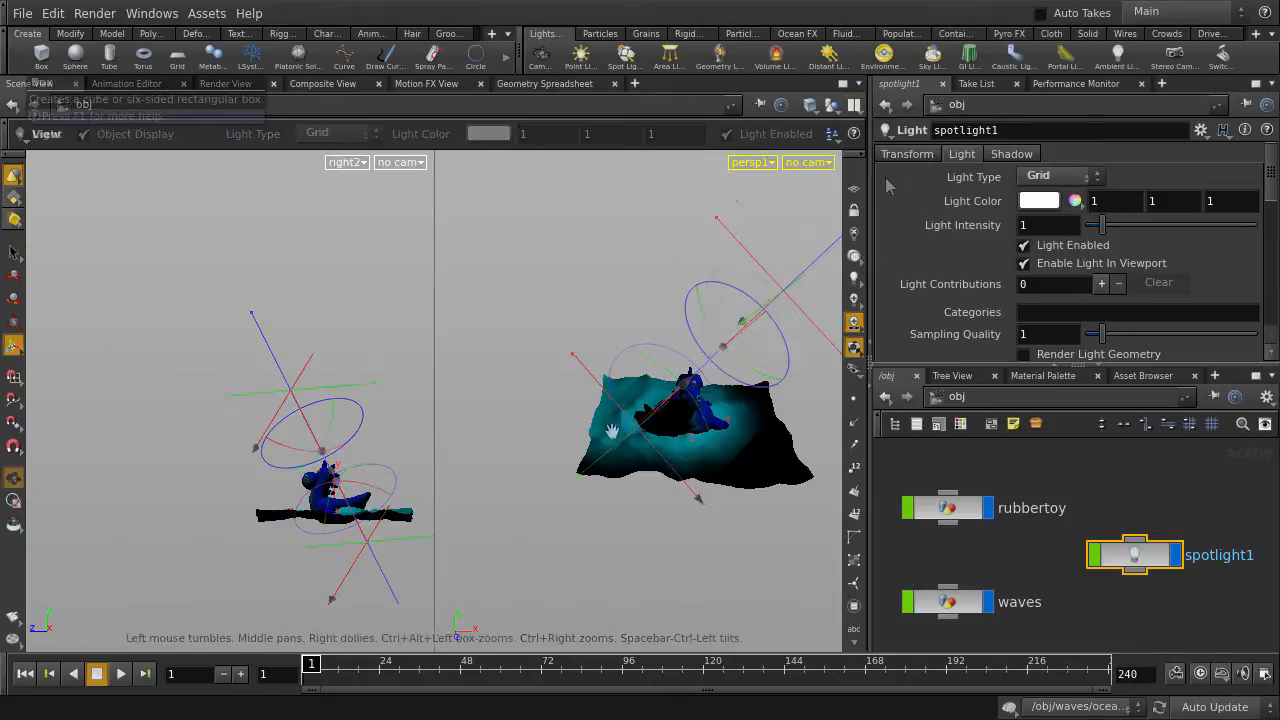
drag(720, 440, 651, 428)
middle_drag(651, 429, 590, 428)
right_drag(590, 428, 665, 432)
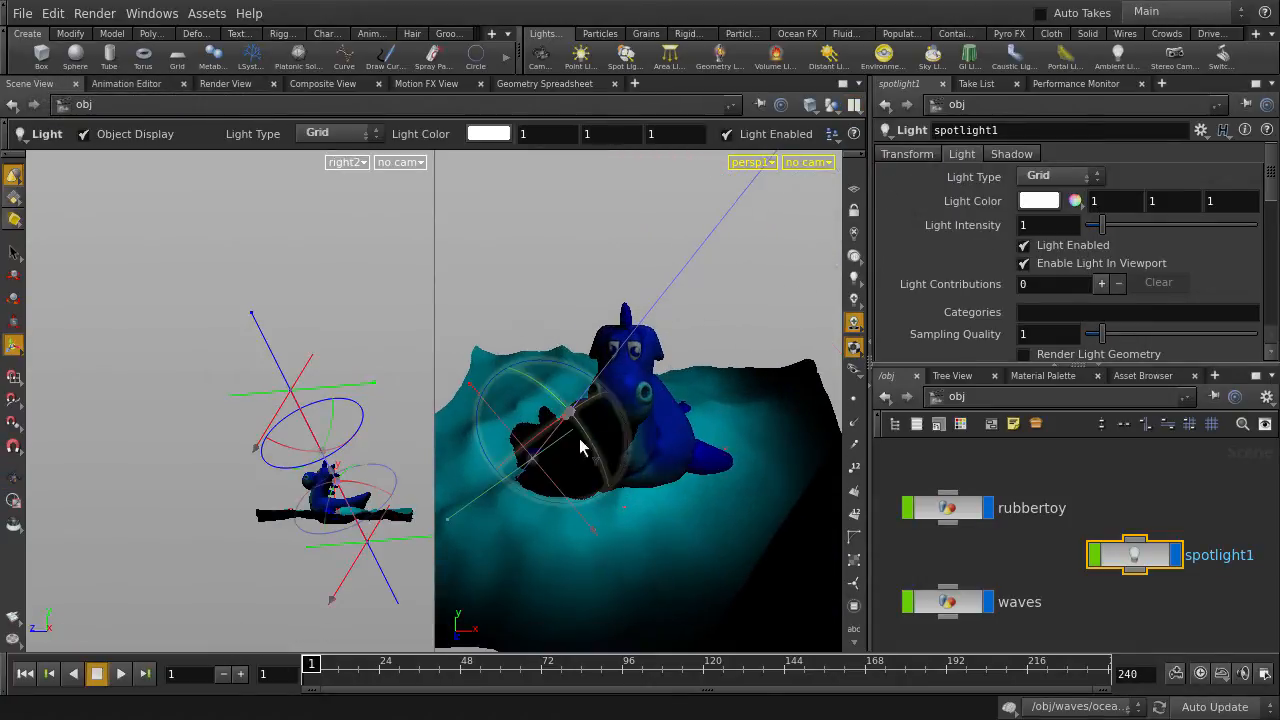
key(space)
middle_drag(149, 462, 69, 444)
right_drag(69, 444, 214, 458)
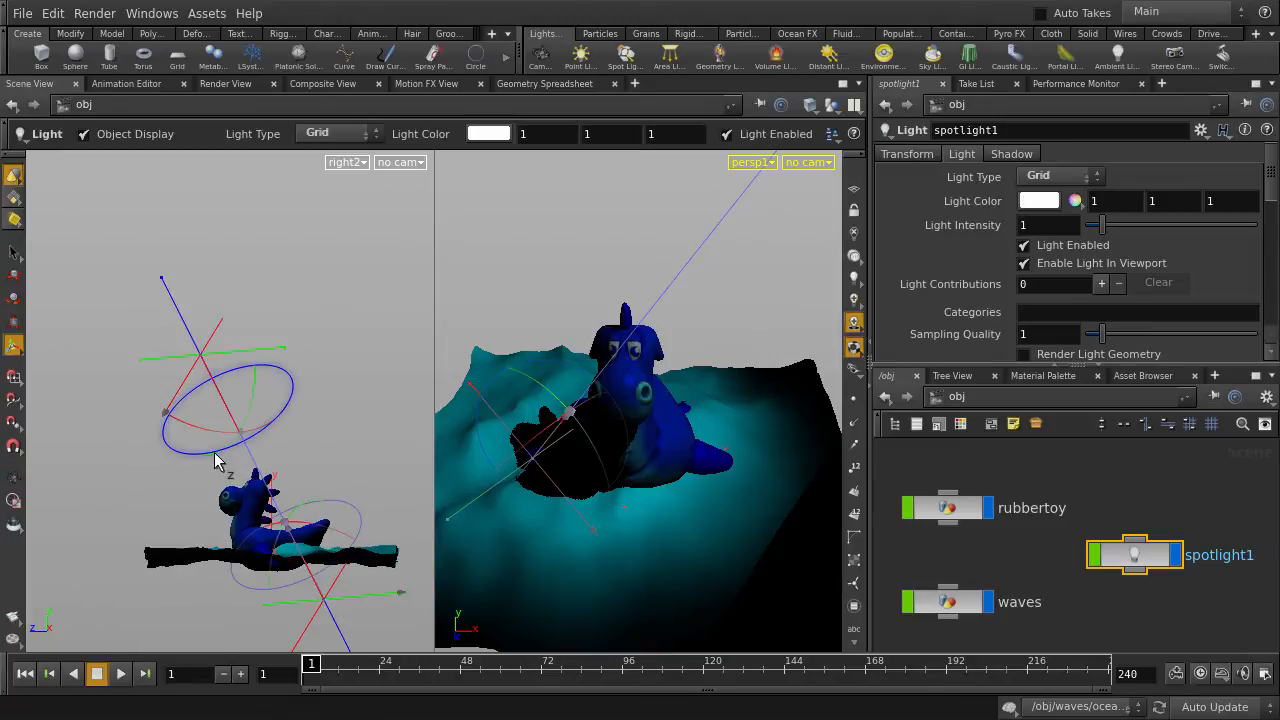
drag(175, 308, 158, 216)
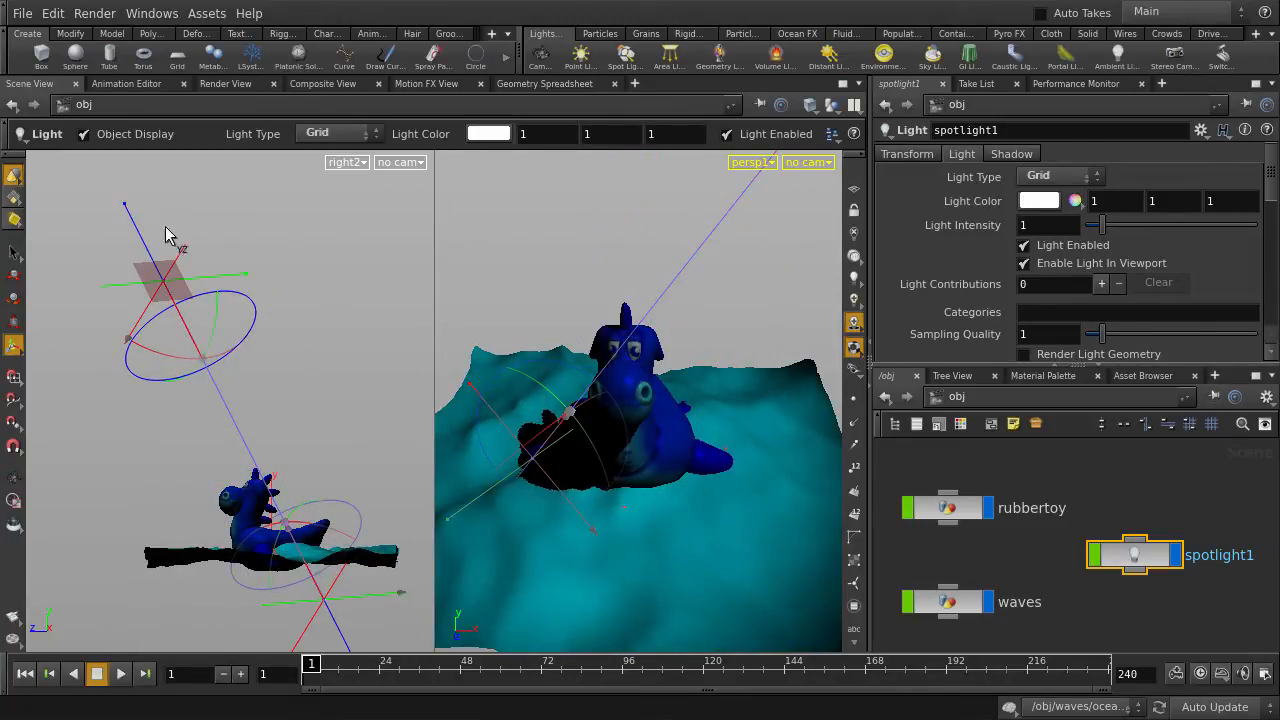
drag(225, 281, 0, 278)
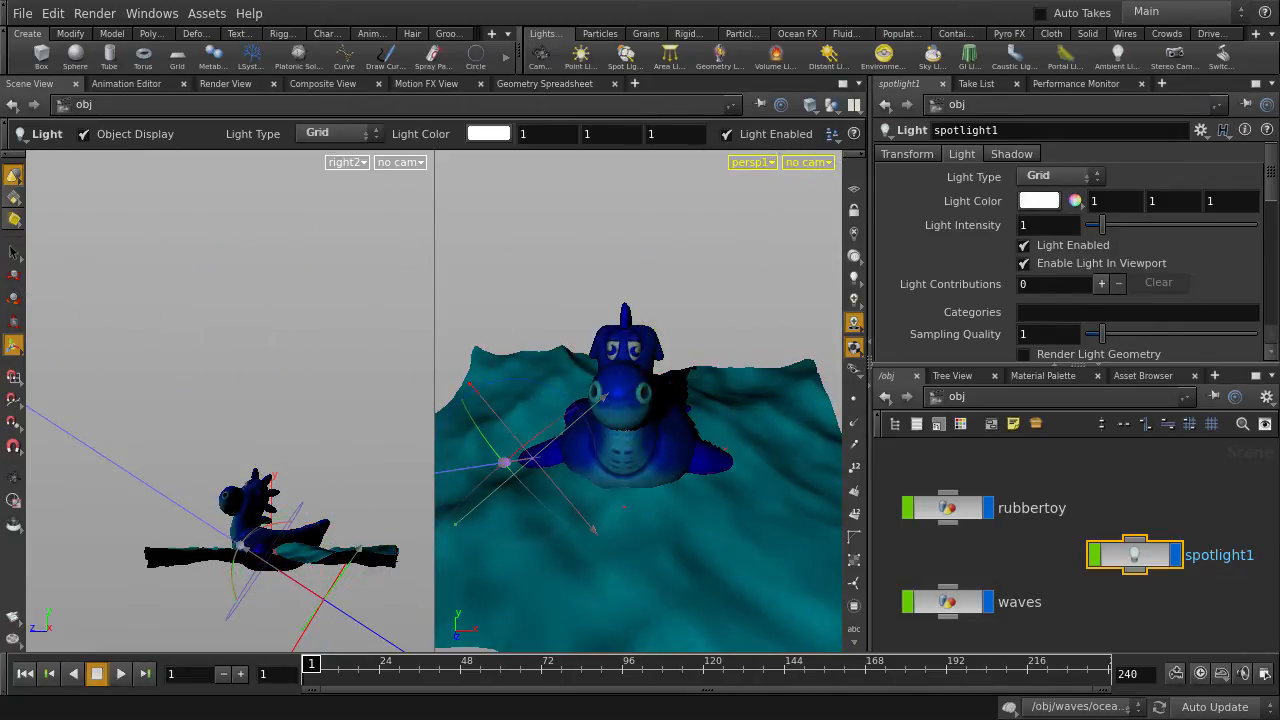
click(505, 315)
key(s)
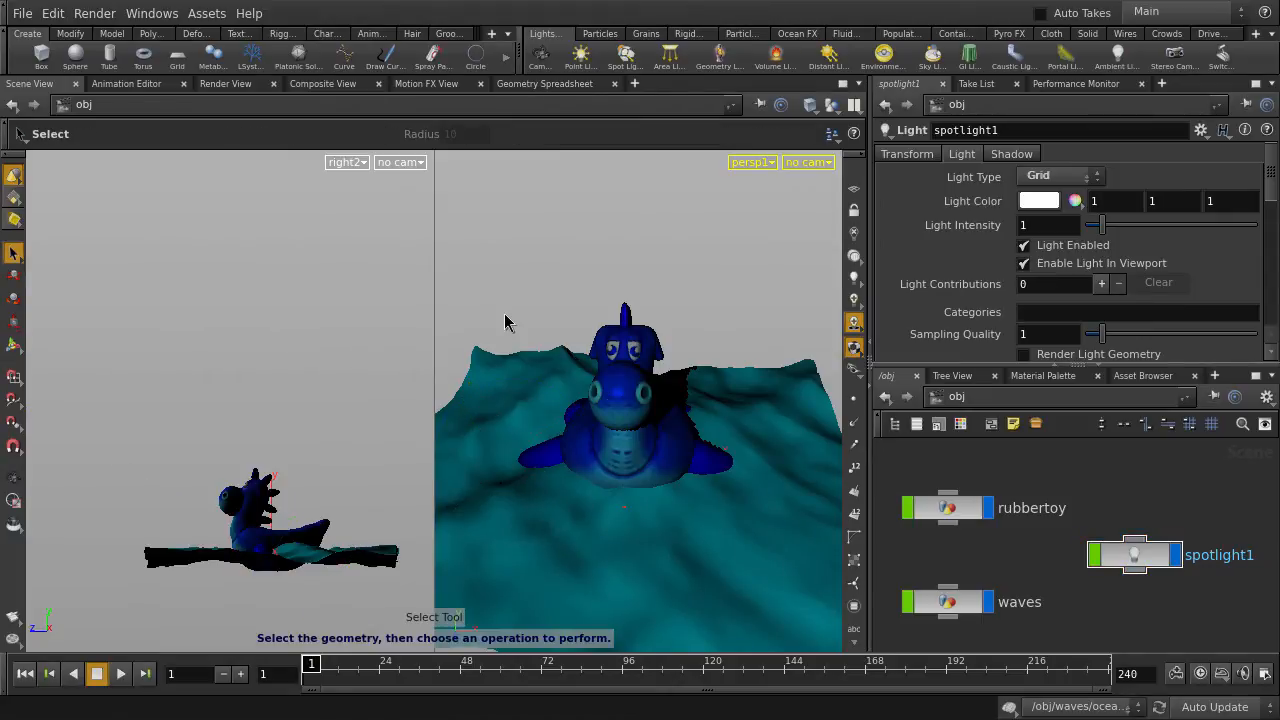
Return to a single perspective view showing the toy and waves from an angle
key(space+b)
right_drag(705, 365, 433, 376)
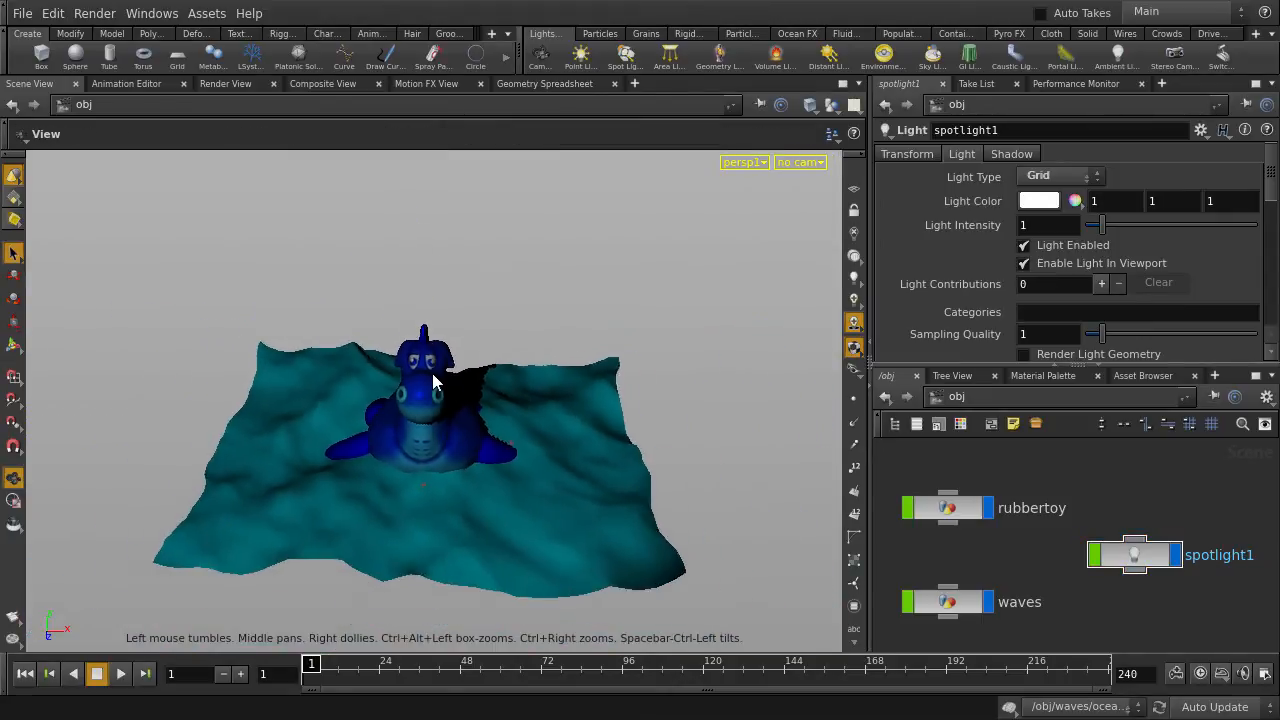
drag(433, 383, 555, 448)
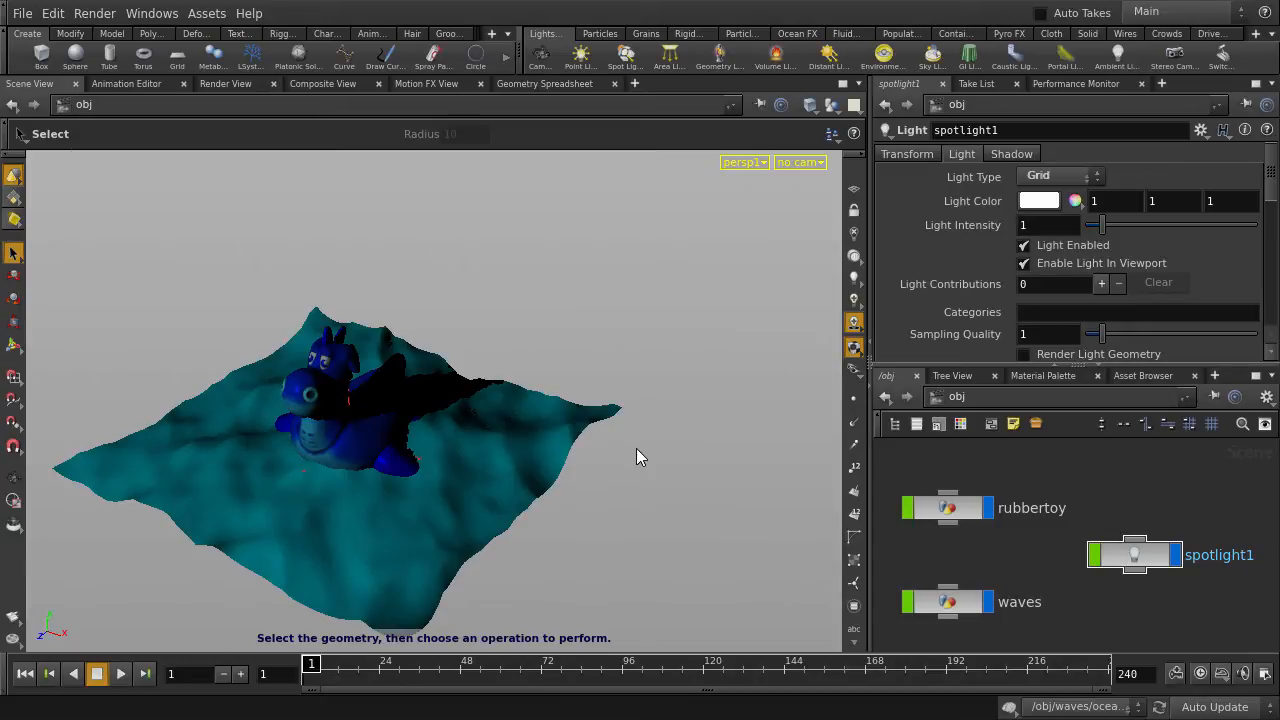
Turn off Textures in the viewport's material display options
right_click(853, 348)
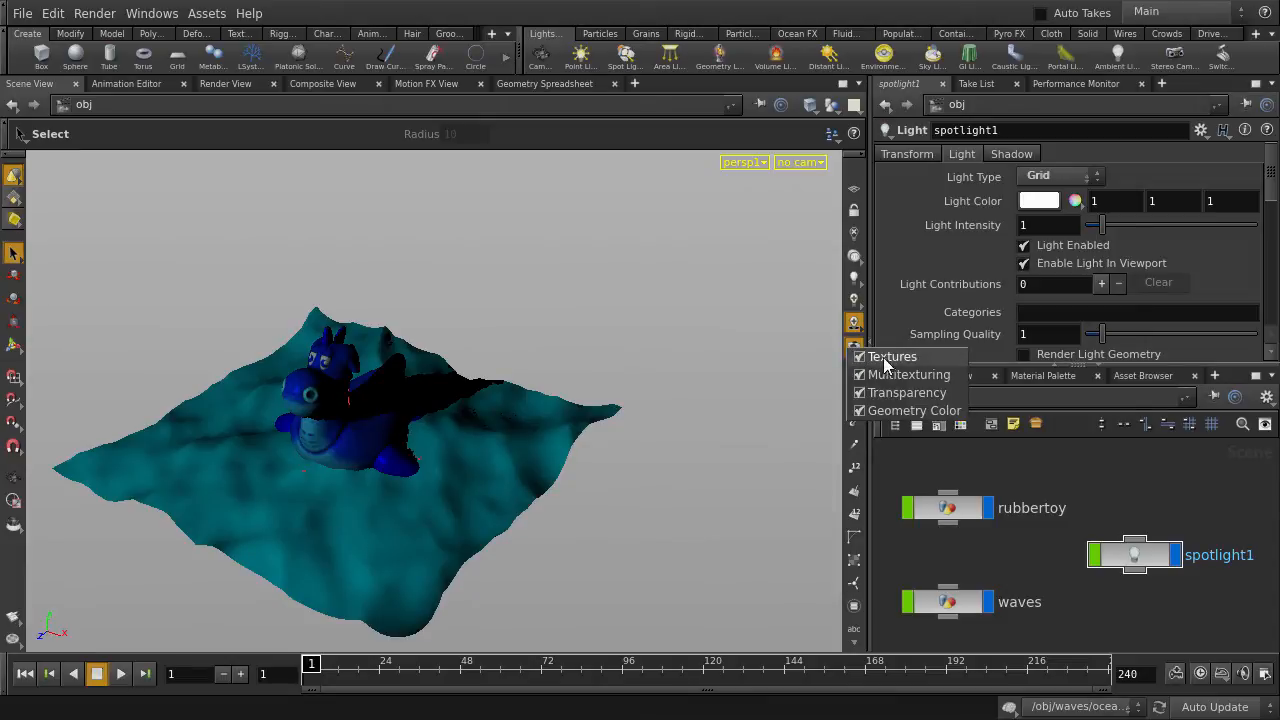
click(916, 357)
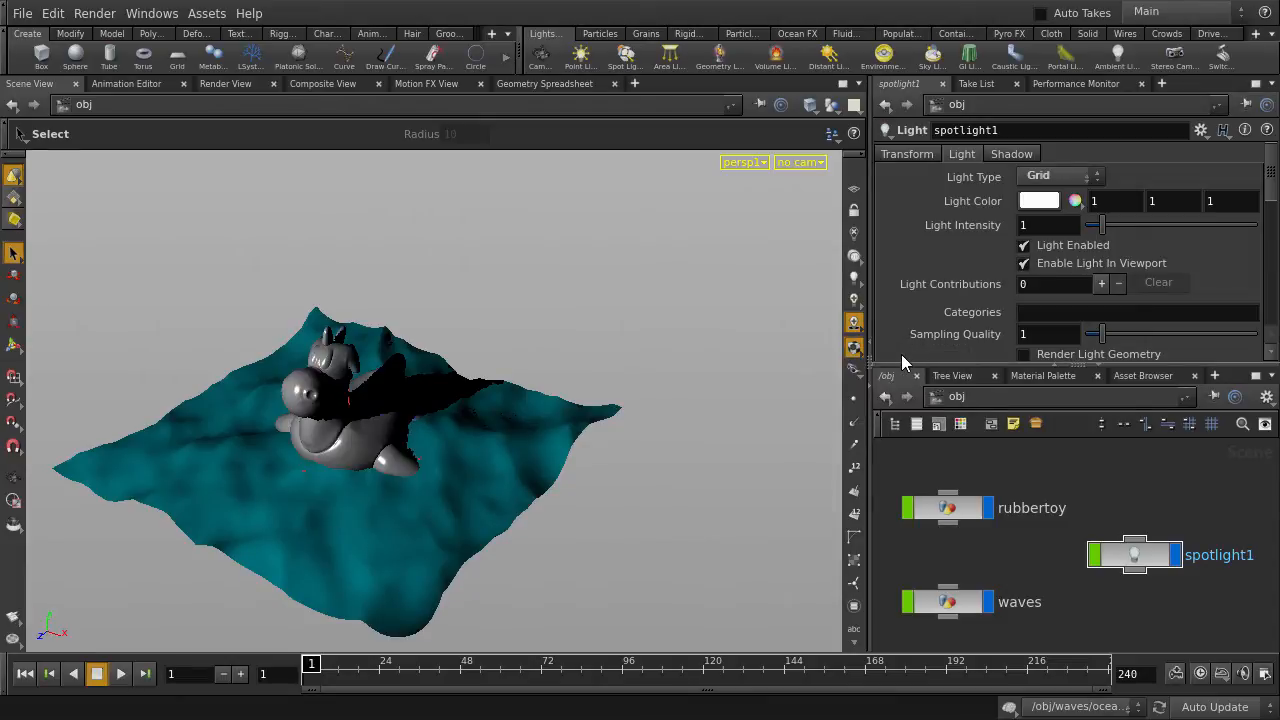
Turn off Geometry Color in the viewport's material display options and Specular in its lighting components
right_click(853, 350)
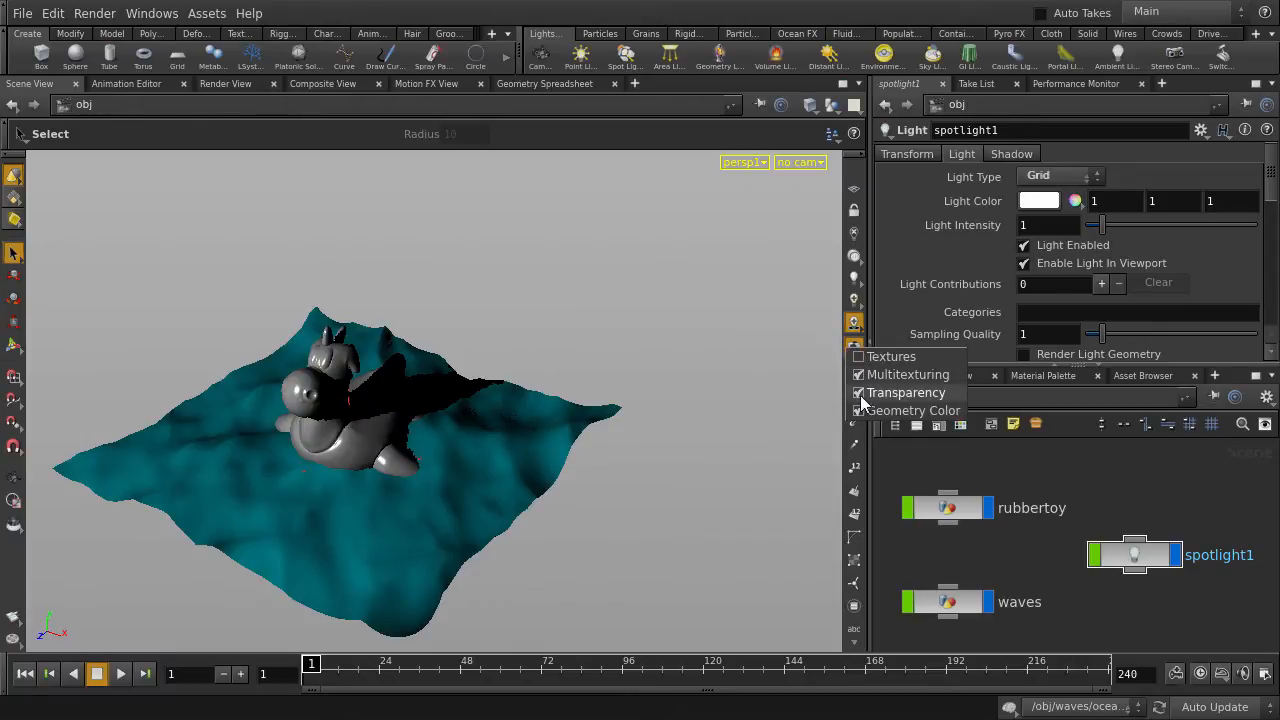
click(910, 411)
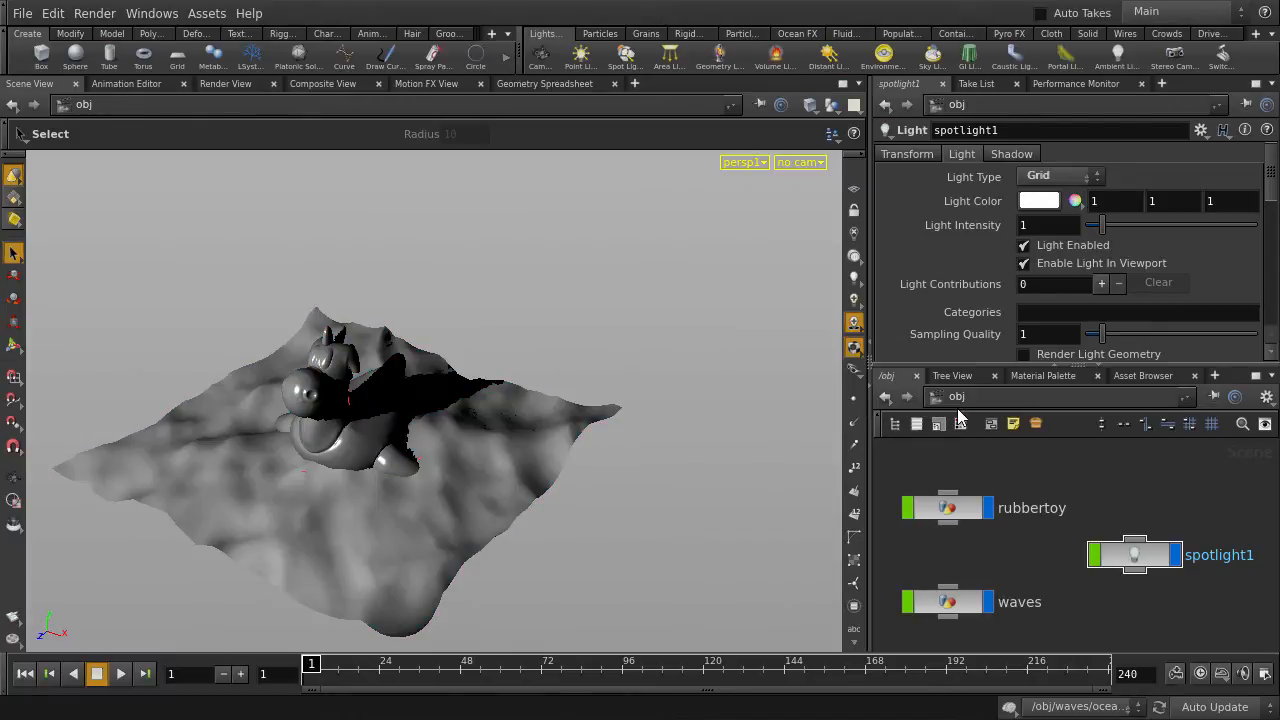
right_click(854, 347)
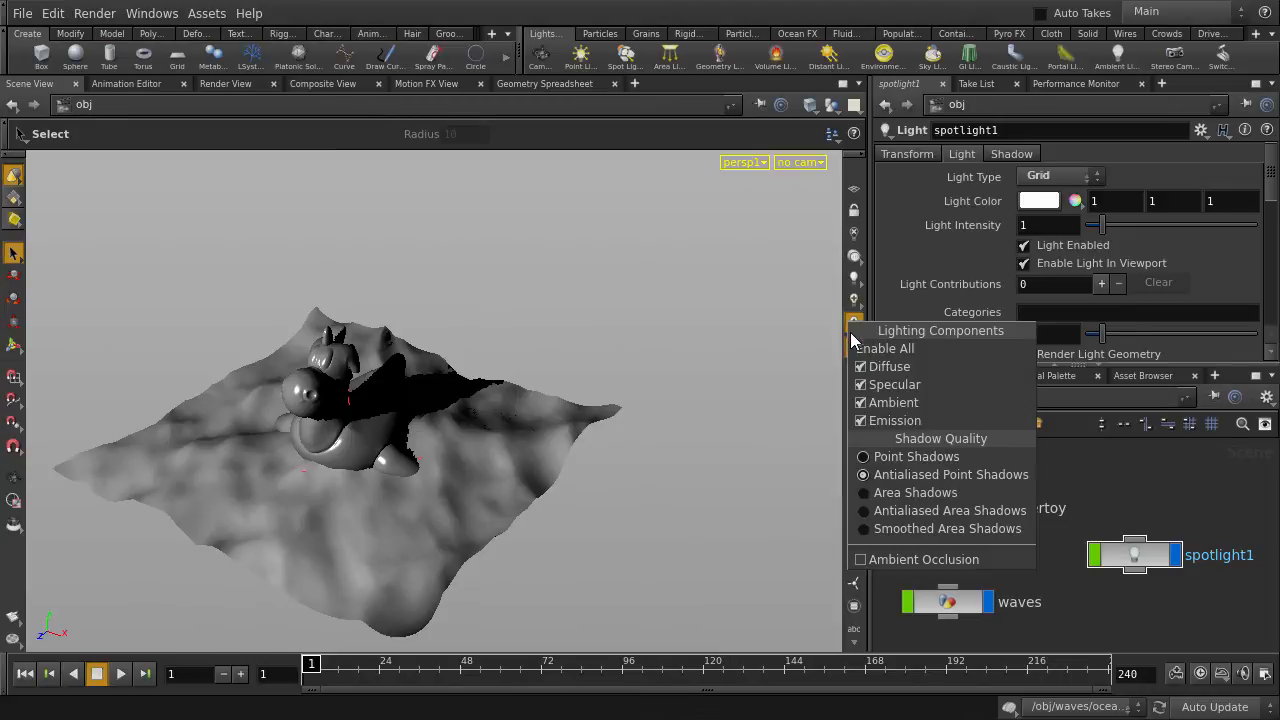
click(934, 383)
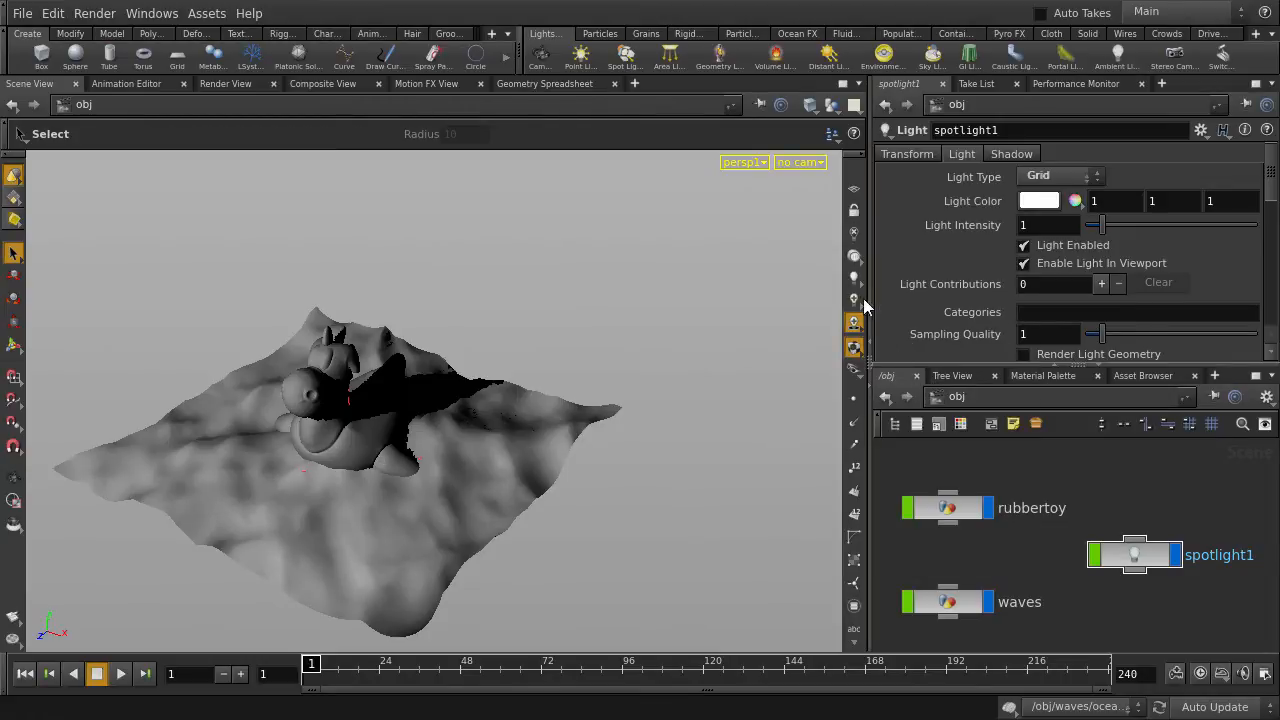
Try the viewport with lighting disabled and set it to Headlight Only lighting
click(854, 260)
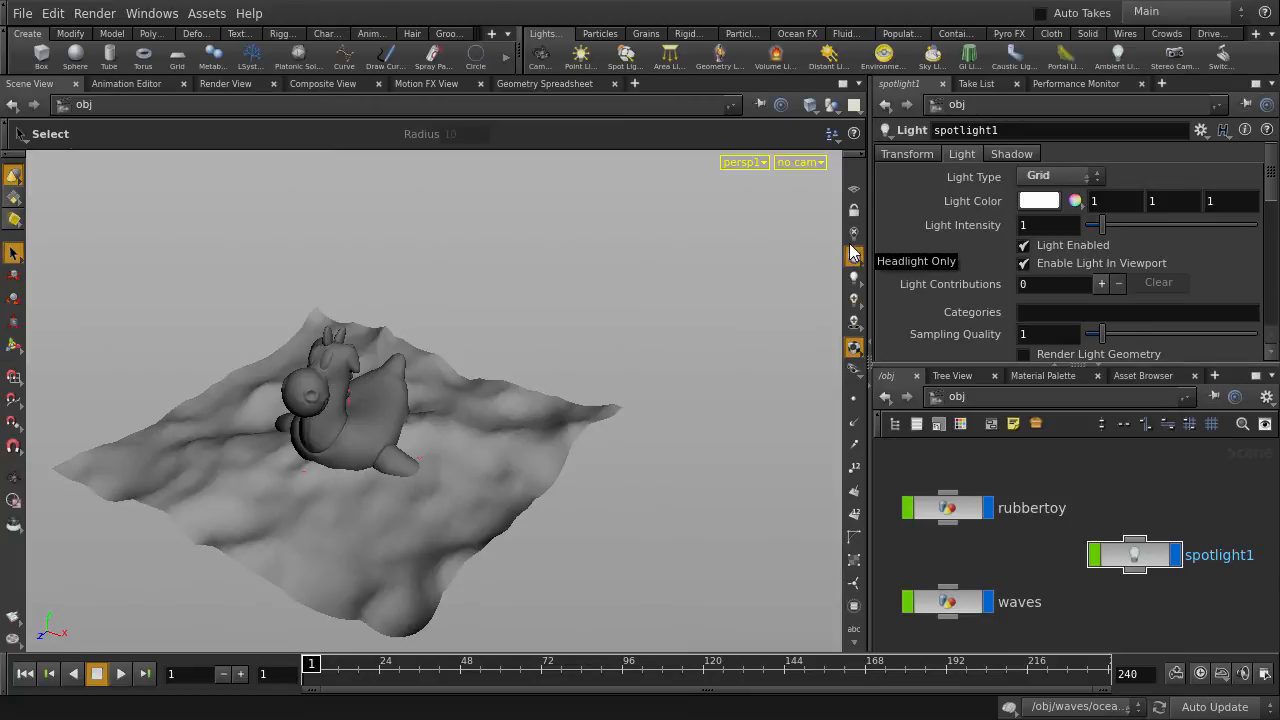
click(854, 235)
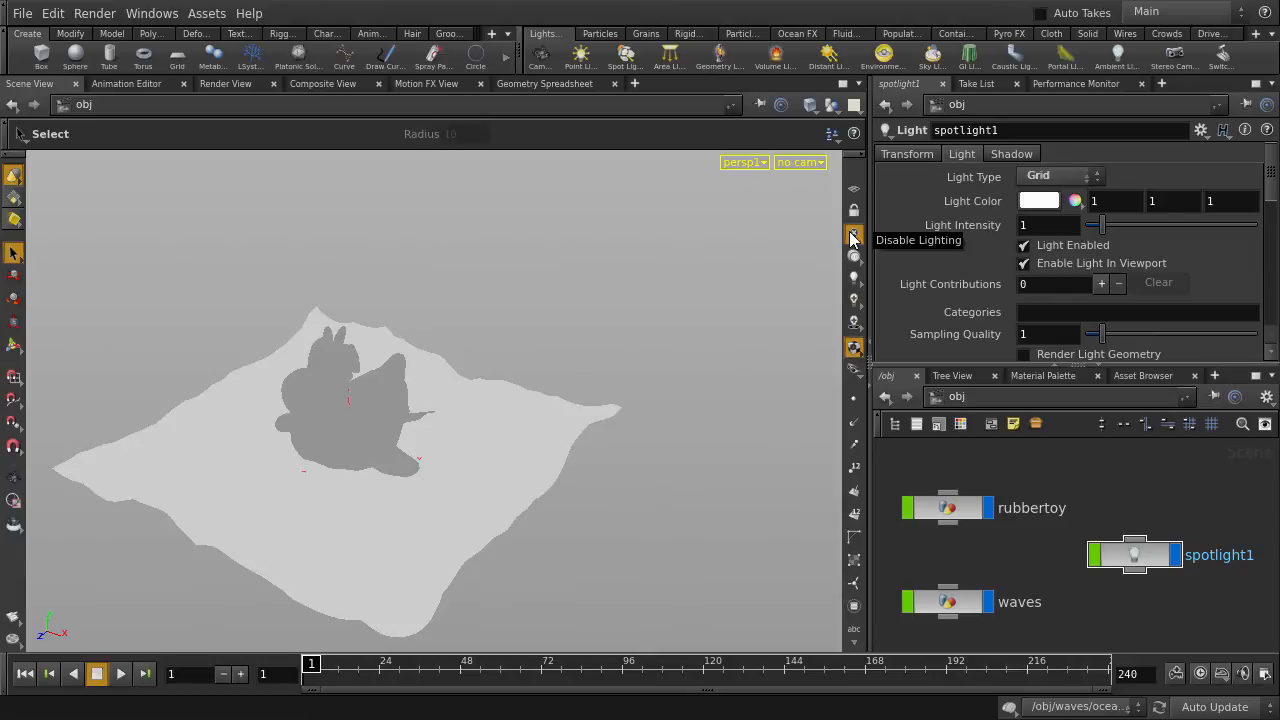
click(854, 259)
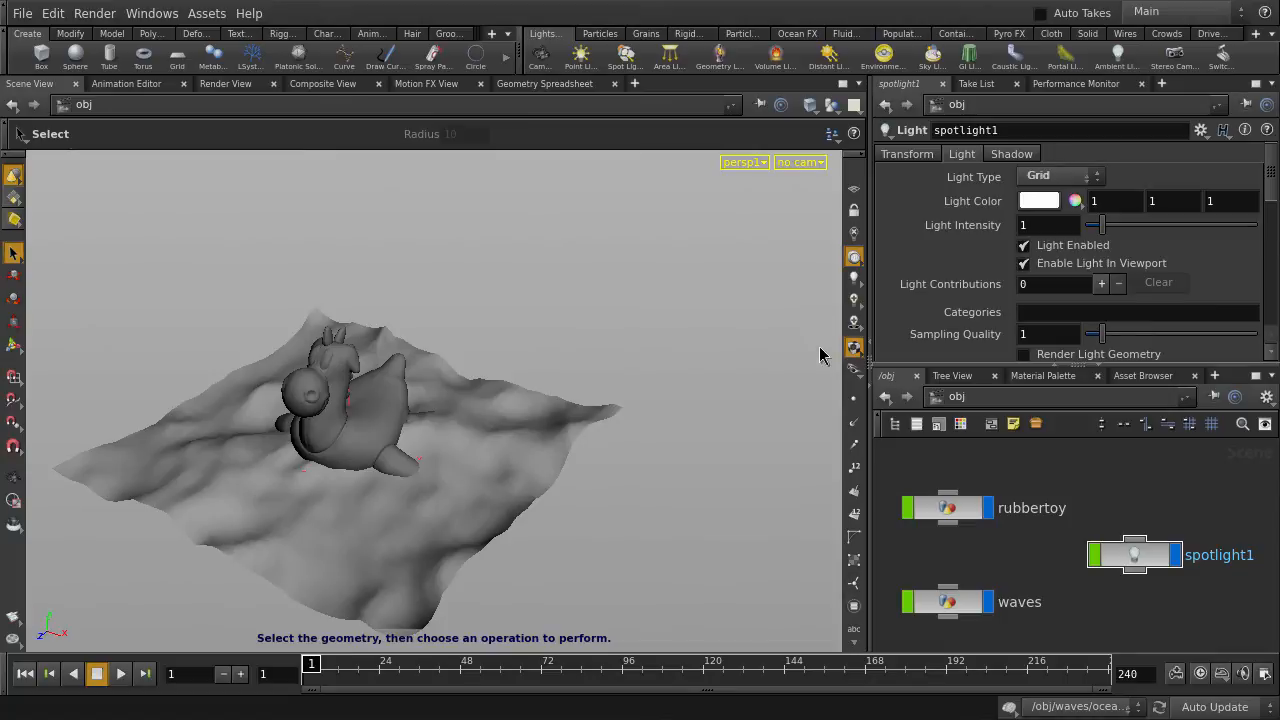
Display the points of the rubbertoy and waves and inspect them close up on the toy
click(855, 408)
key(Escape)
drag(464, 330, 552, 341)
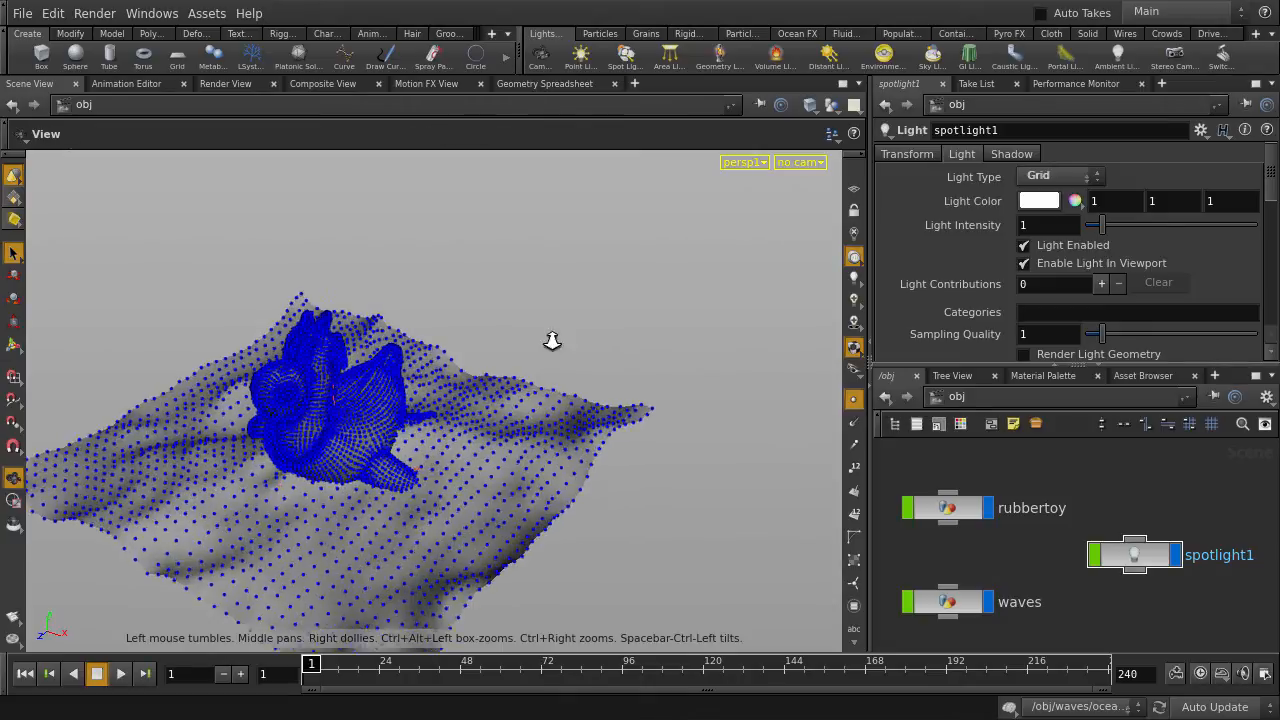
right_drag(552, 341, 729, 357)
middle_drag(594, 331, 650, 328)
right_drag(493, 332, 612, 331)
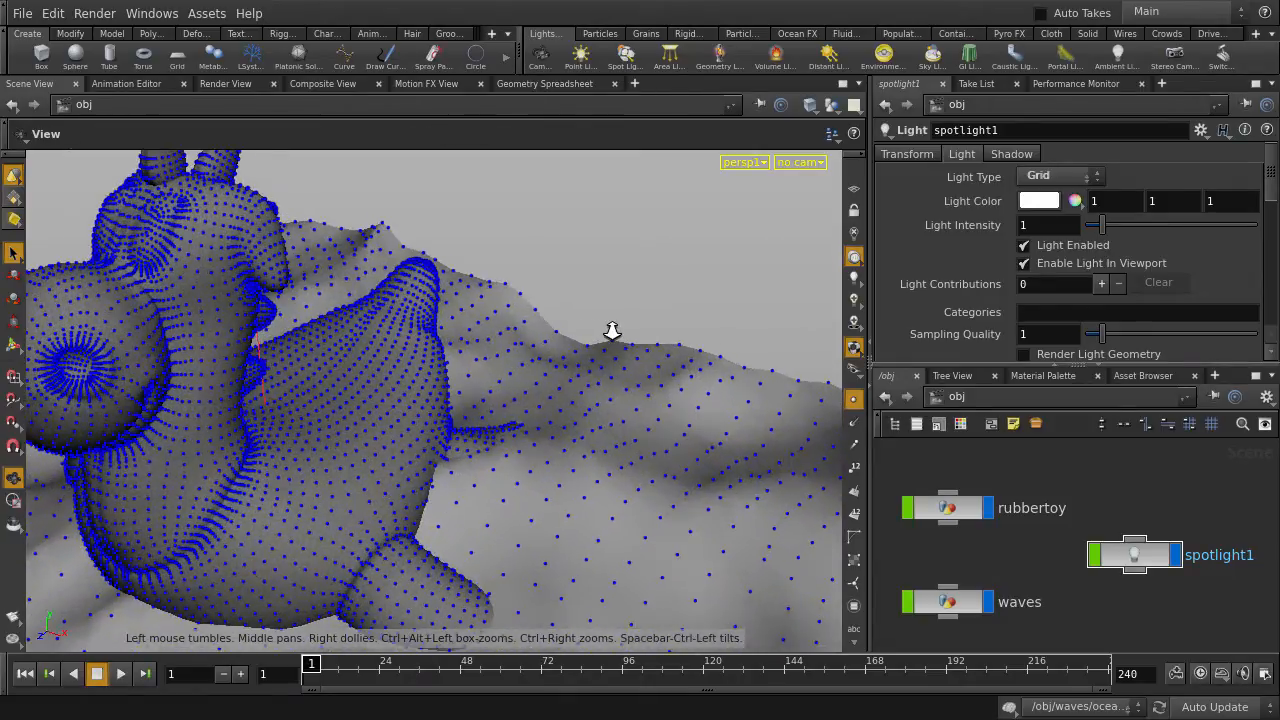
key(s)
Replace the point display with the geometry's normals, and hide the normals after viewing them
click(855, 424)
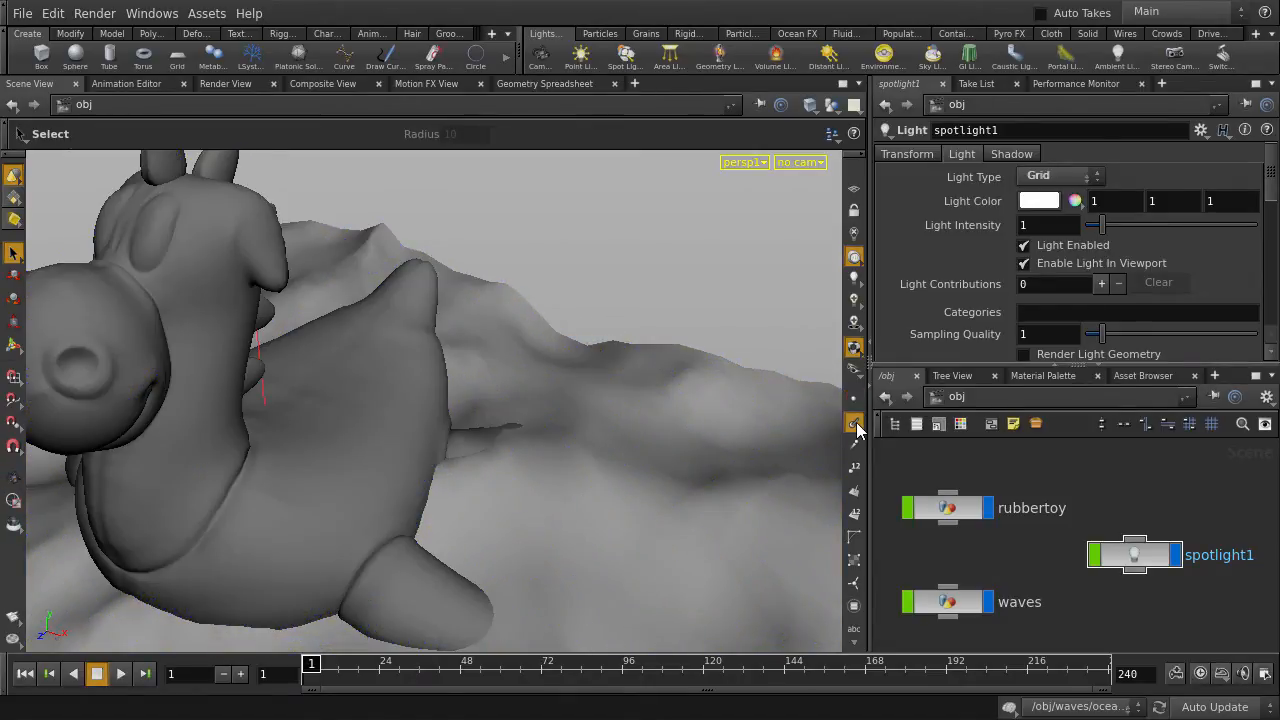
click(855, 424)
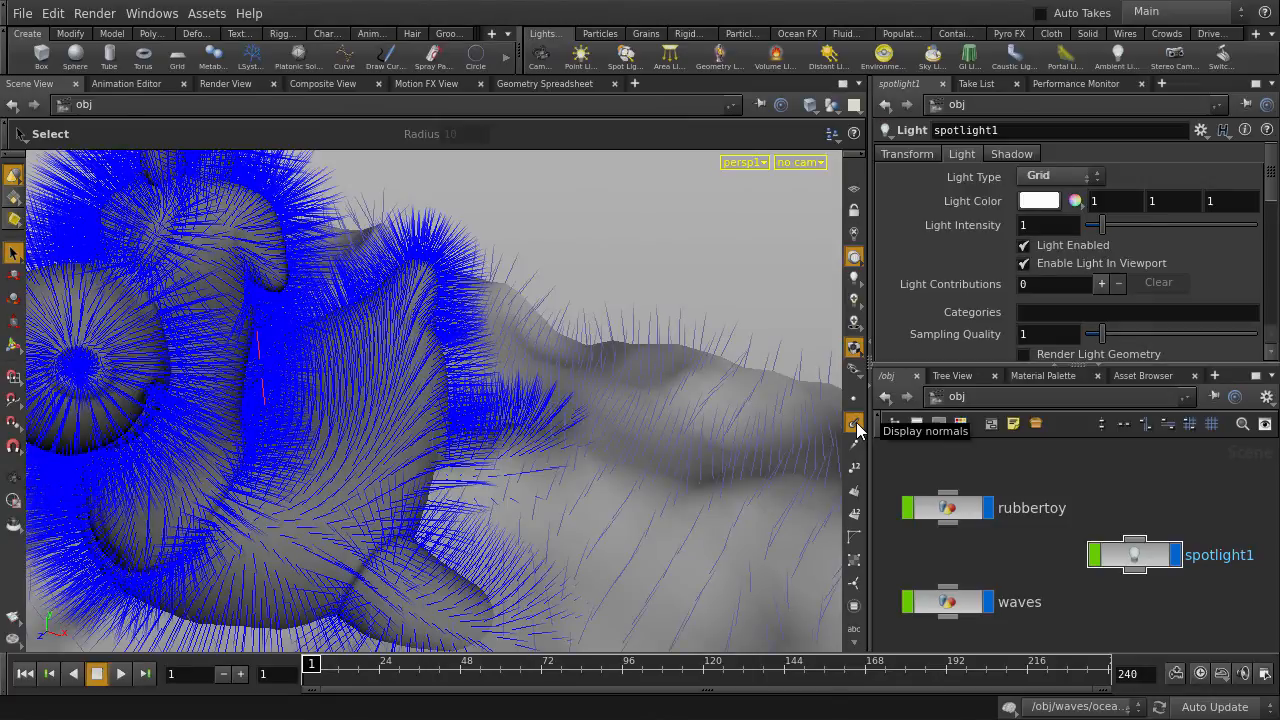
click(855, 424)
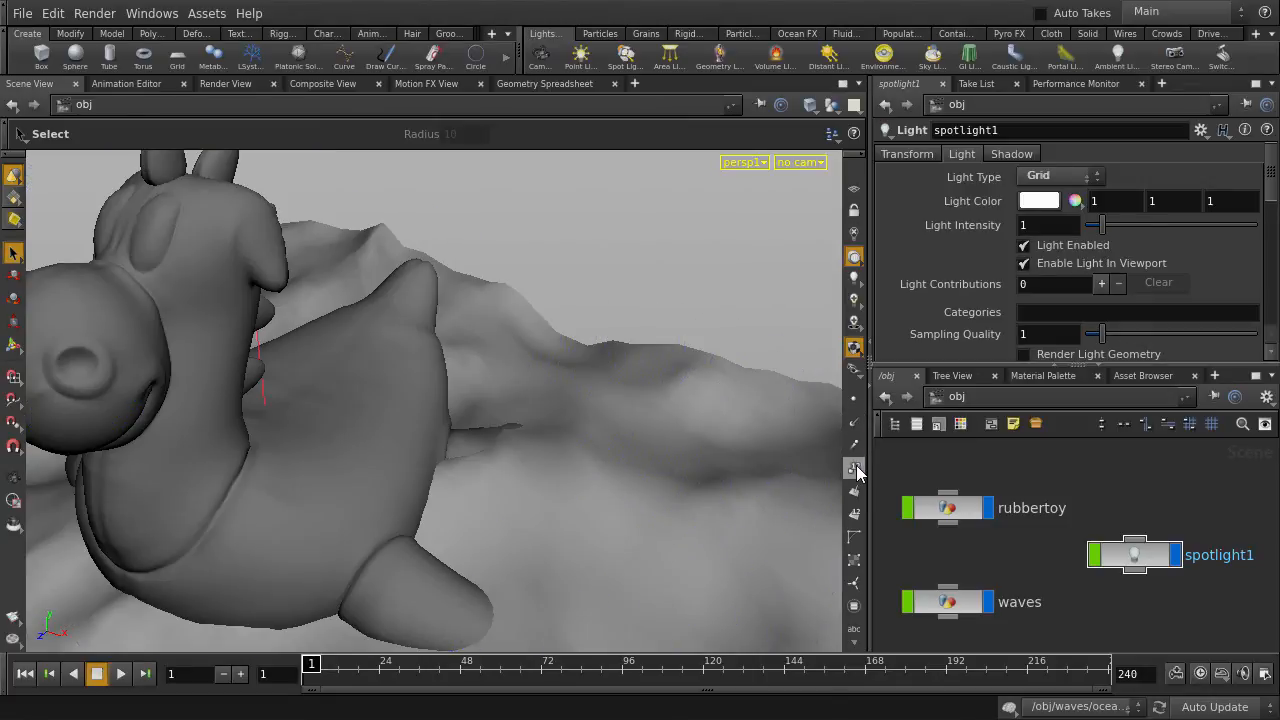
Show the point numbers, inspect them close up on the rubbertoy's body, and hide them again
click(855, 469)
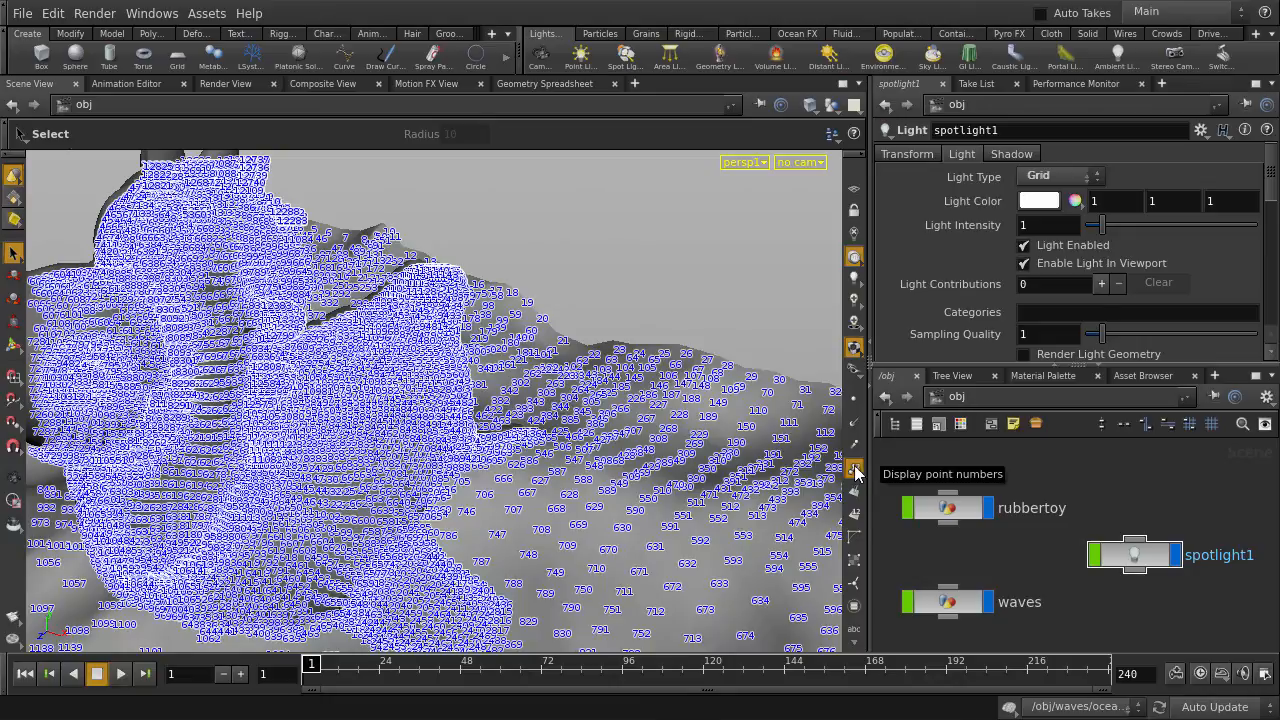
alt+middle_drag(411, 441, 566, 413)
alt+right_drag(536, 426, 731, 455)
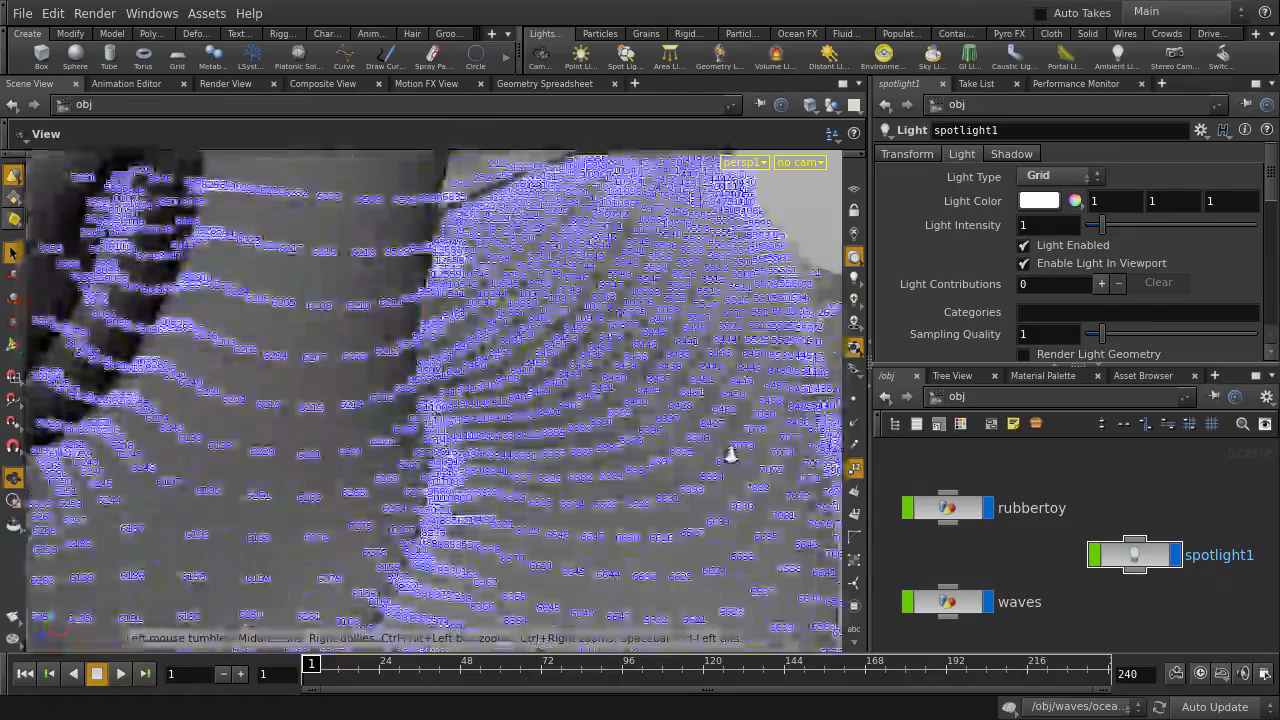
click(855, 469)
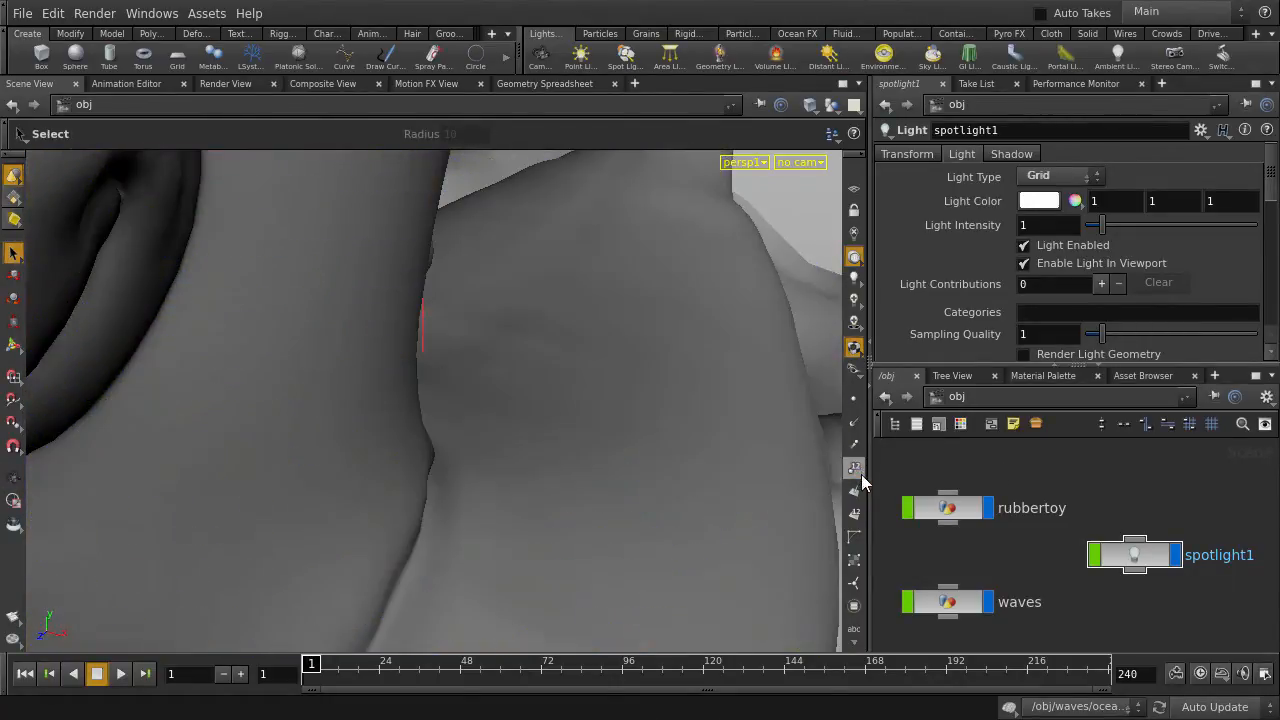
Show the primitive normals, view them across the whole rubbertoy, and hide them again
click(853, 491)
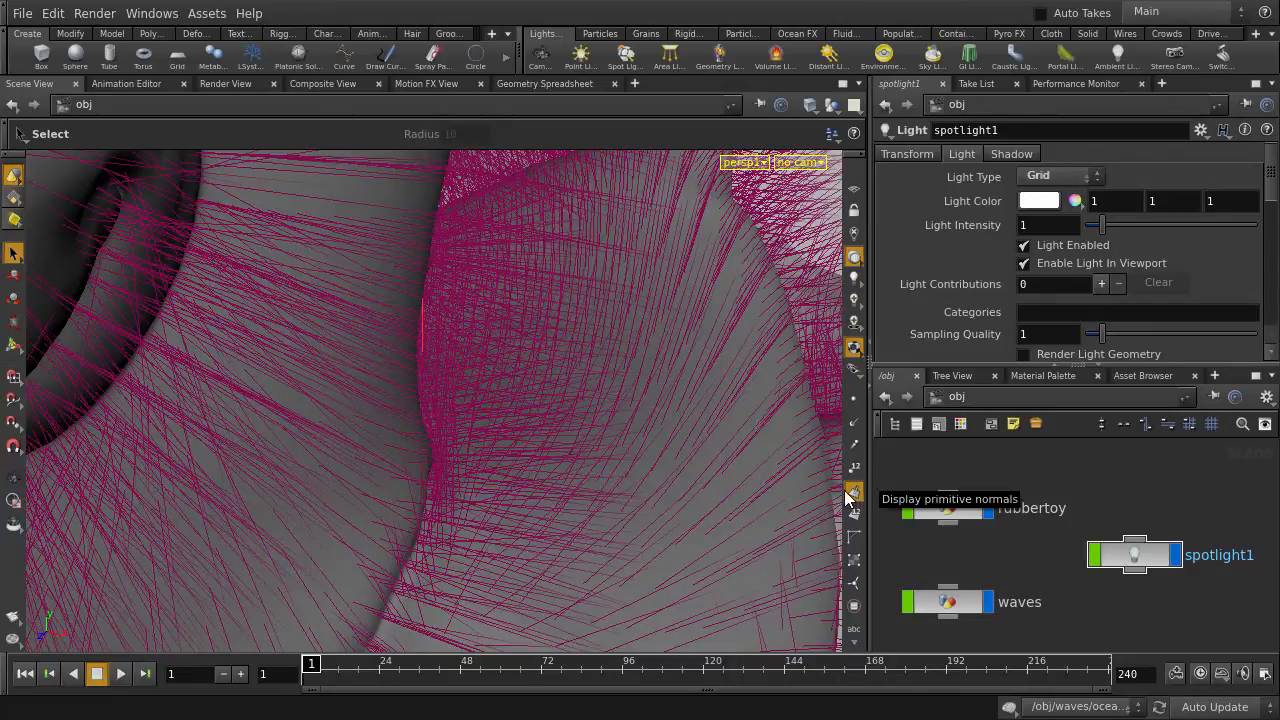
alt+right_drag(649, 457, 449, 437)
key(s)
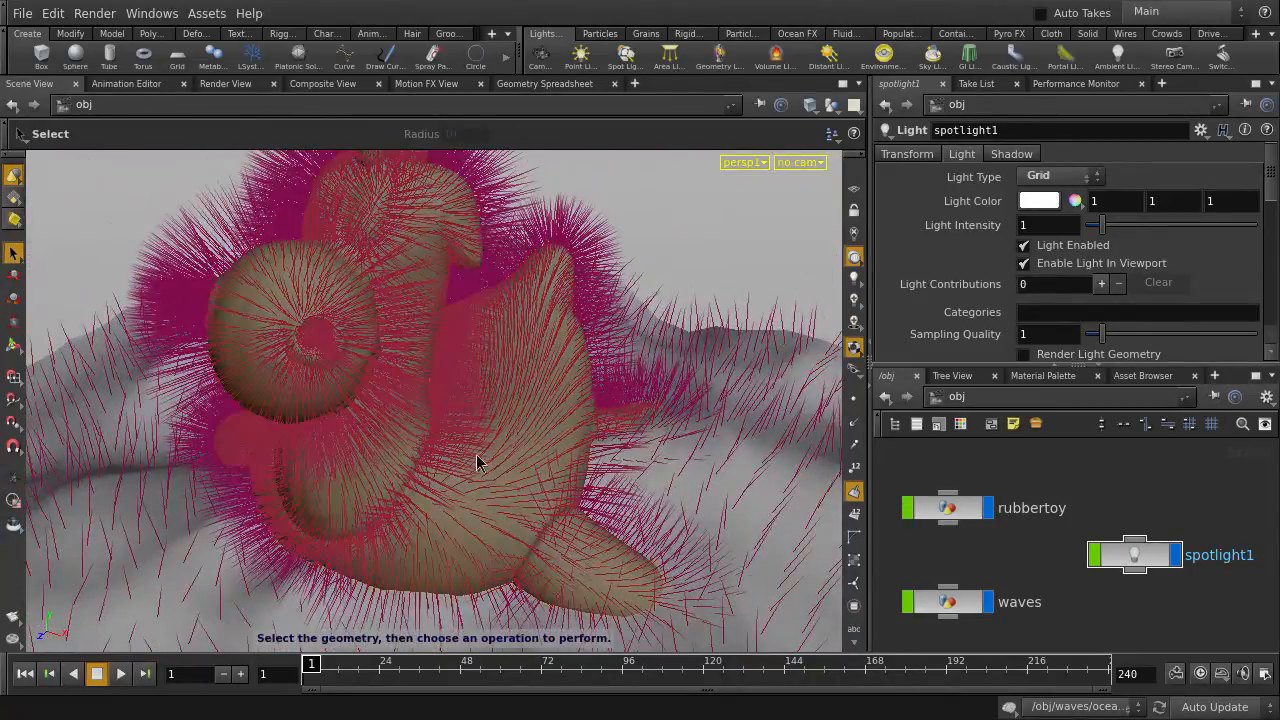
click(855, 493)
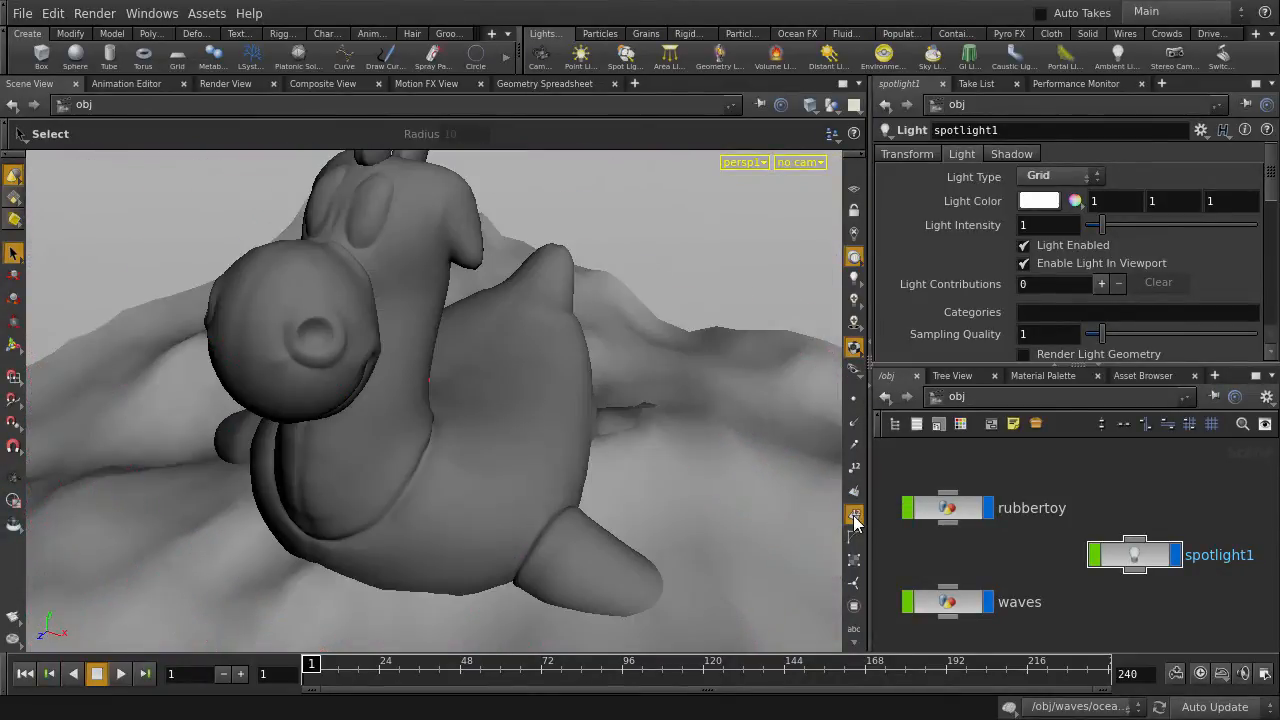
Show and hide the primitive numbers, and bring the whole toy and waves back into view
click(854, 515)
click(854, 515)
alt+right_drag(743, 500, 418, 449)
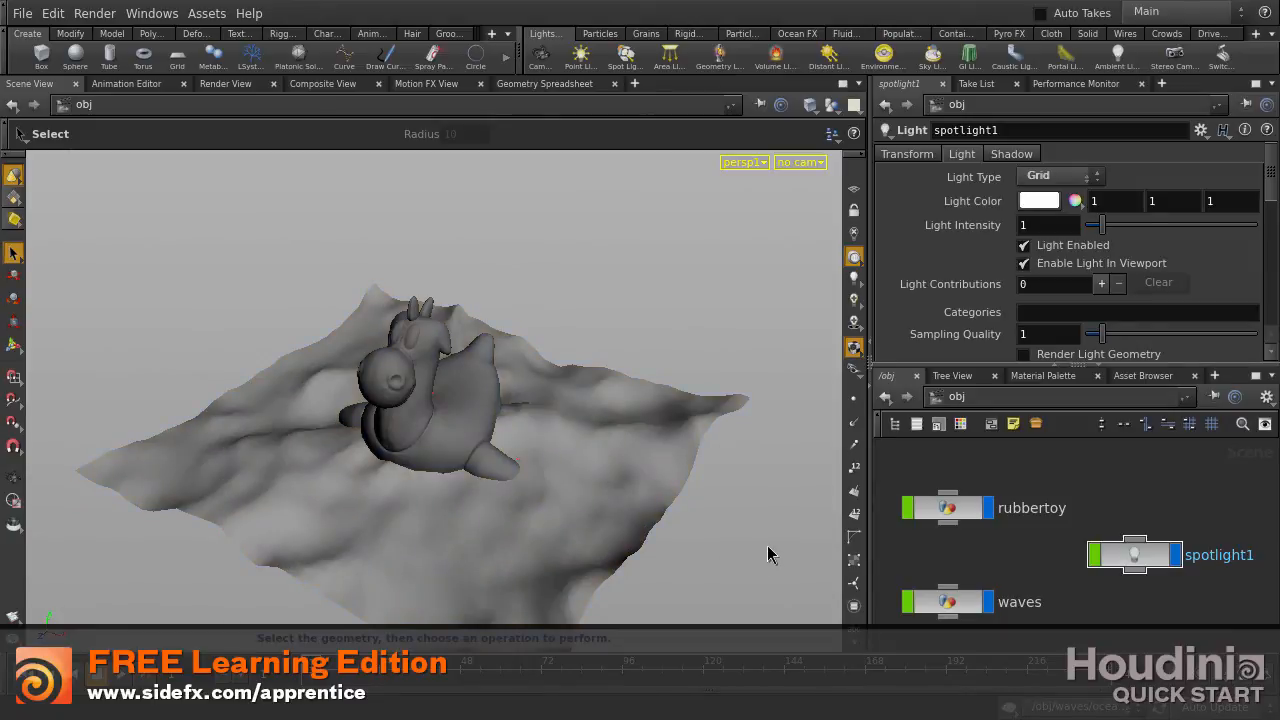